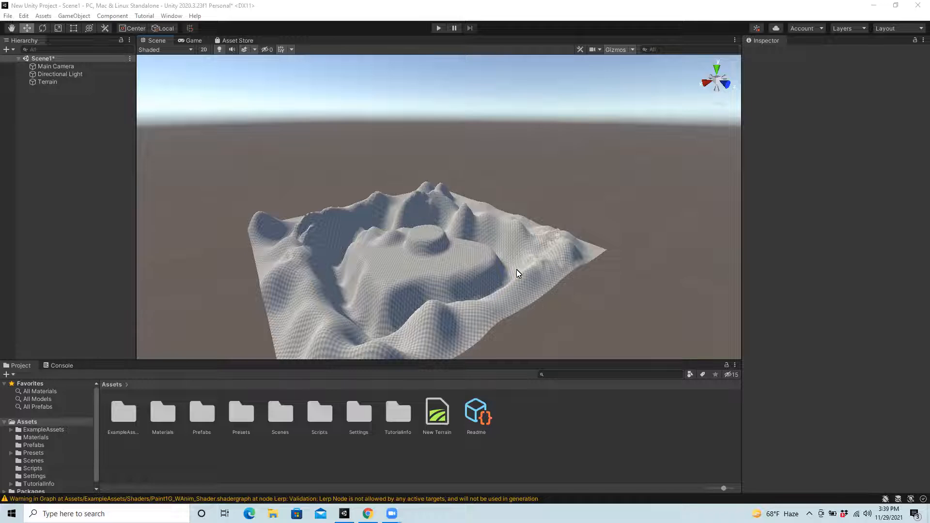
Step: Delete the existing terrain from the scene and create a new Terrain object in its place
left_click(50, 81)
key("Delete")
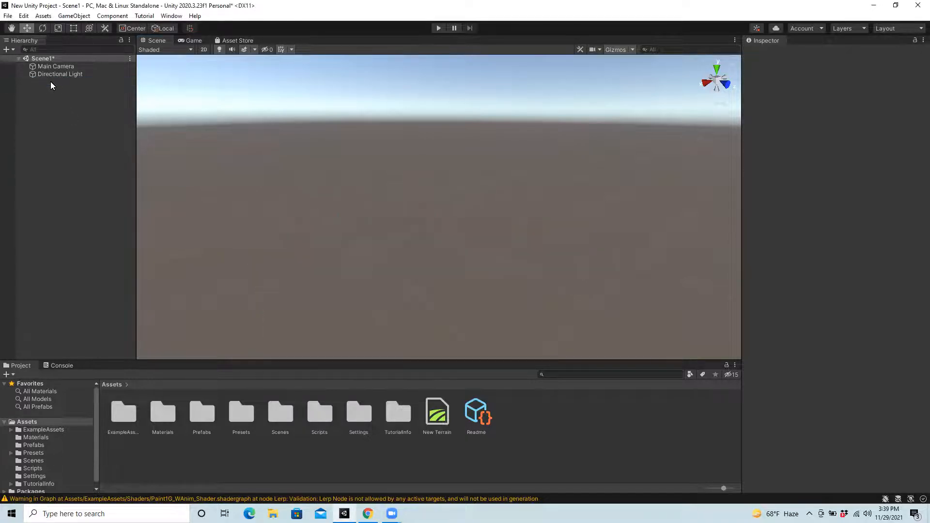
left_click(79, 18)
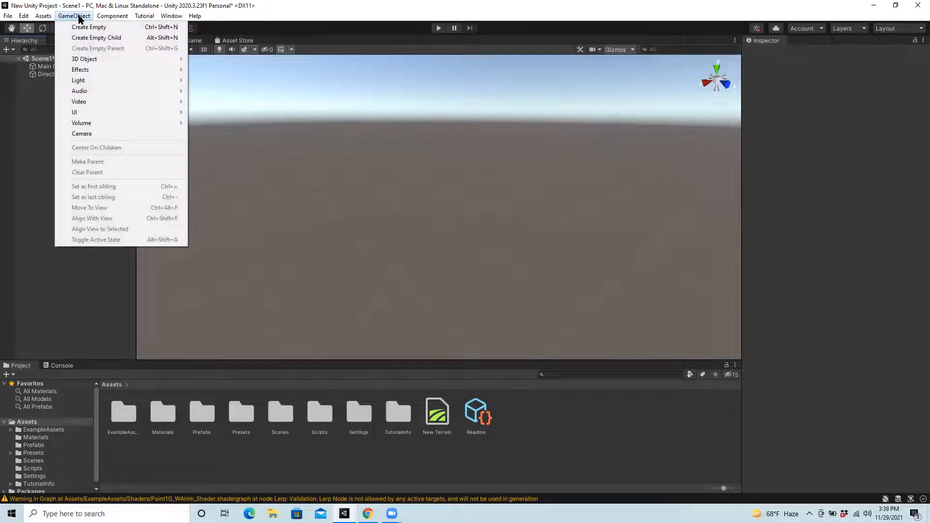
mouse_move(93, 61)
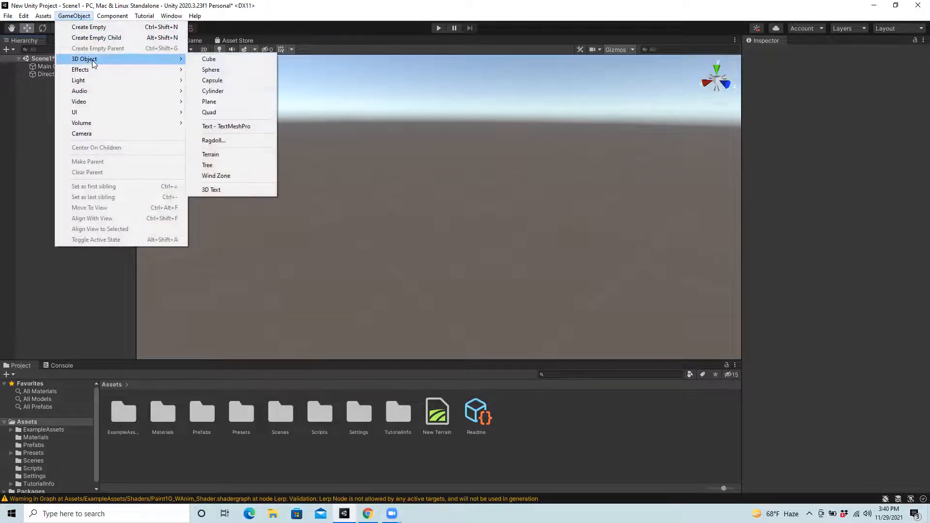
left_click(230, 154)
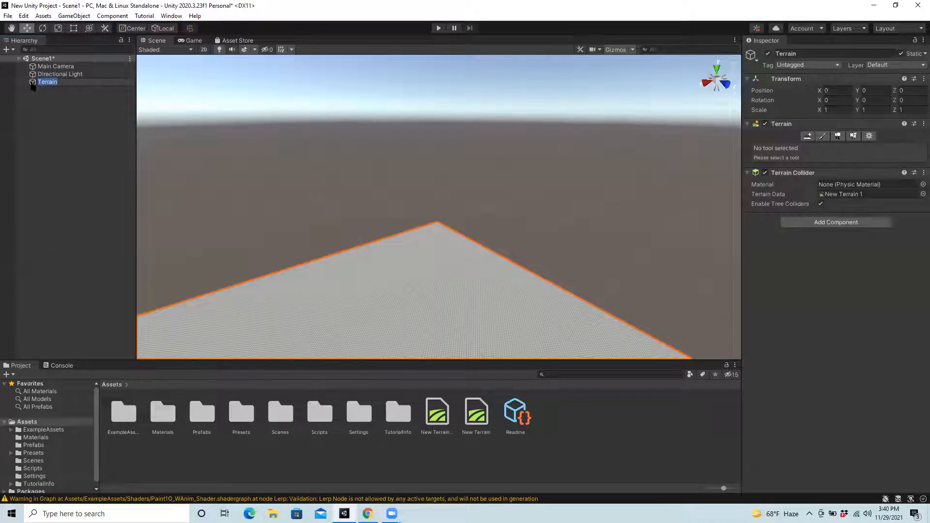
left_click(57, 113)
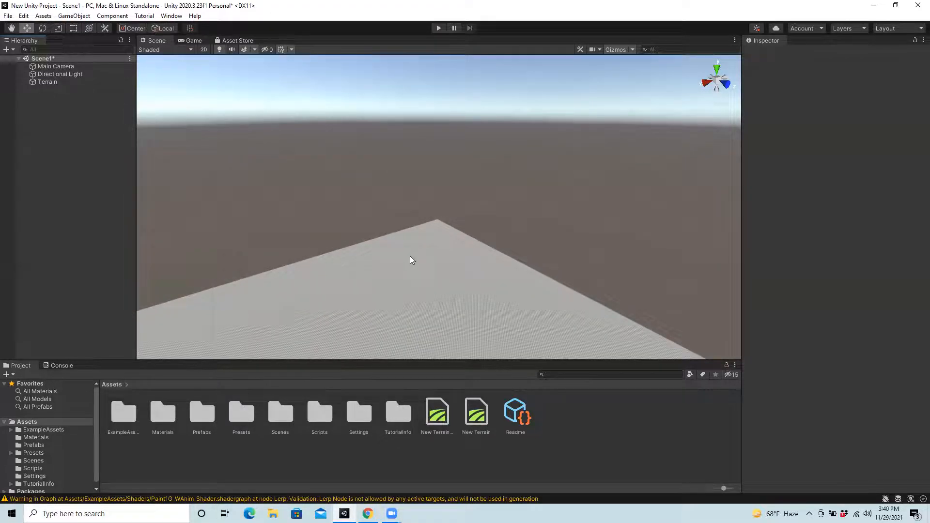
Step: Set the new terrain's width and length to 200 each in its mesh resolution settings
scroll(411, 261, "up", 10)
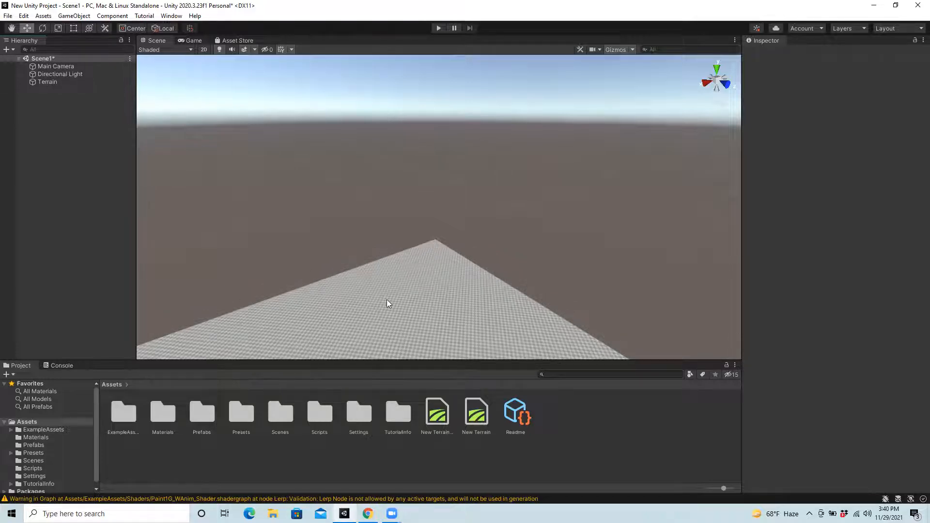
scroll(448, 286, "down", 5)
scroll(450, 285, "down", 3)
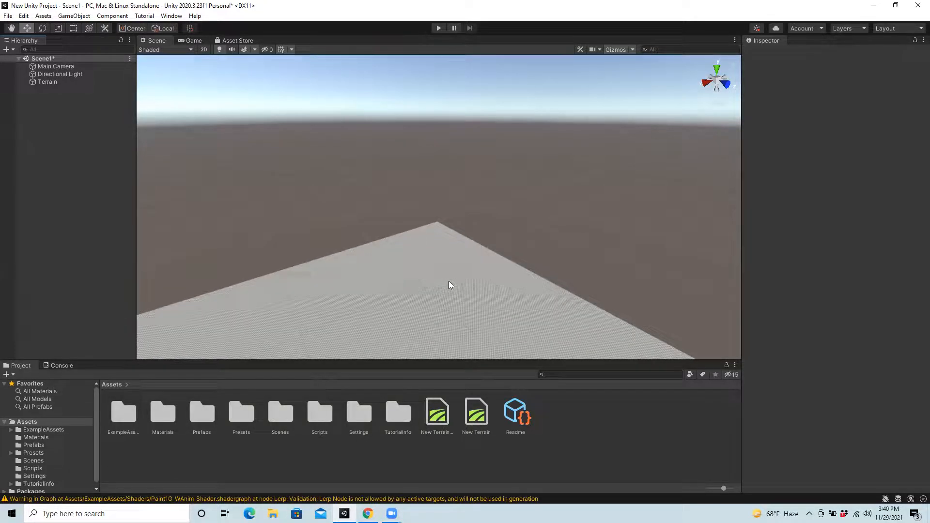
left_click(51, 82)
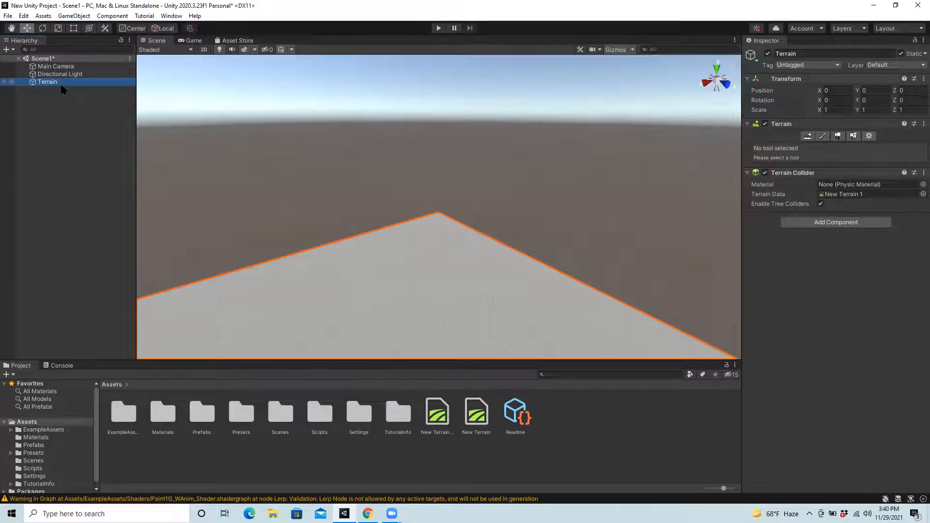
left_click(868, 136)
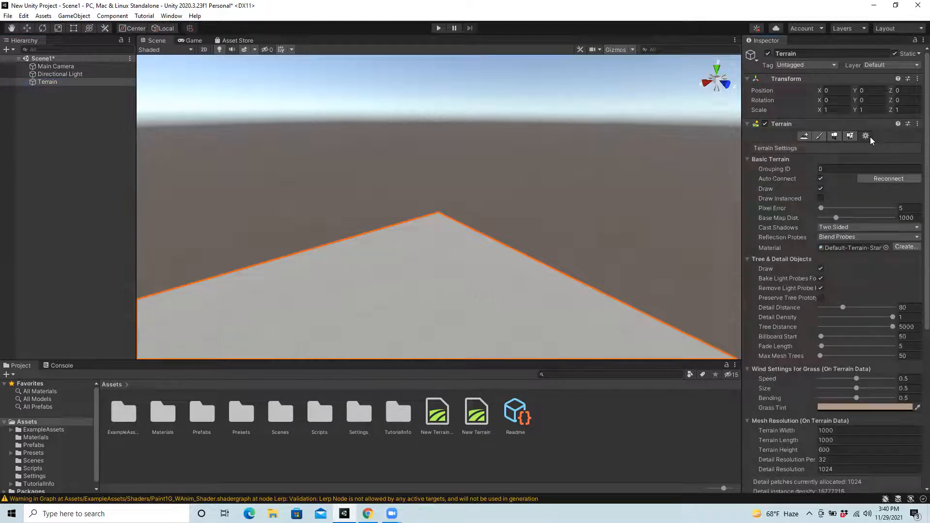
scroll(787, 254, "down", 5)
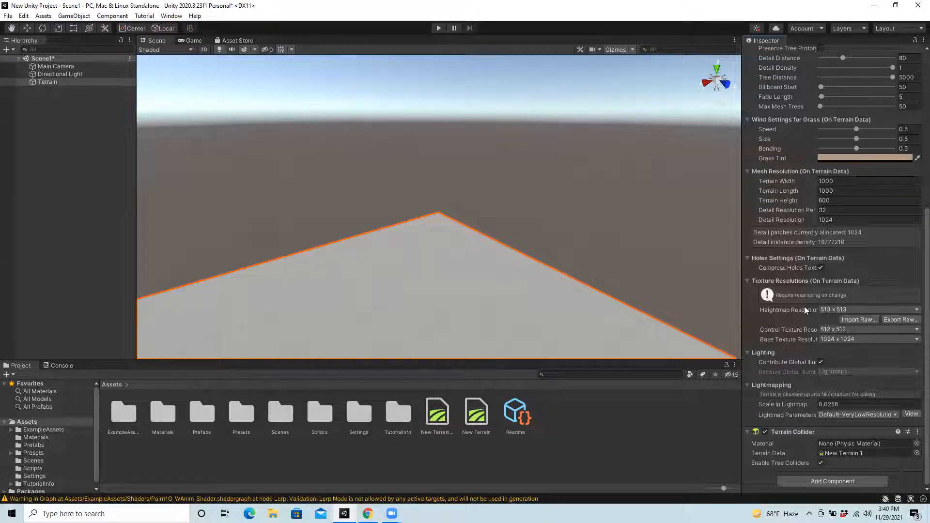
scroll(877, 303, "up", 4)
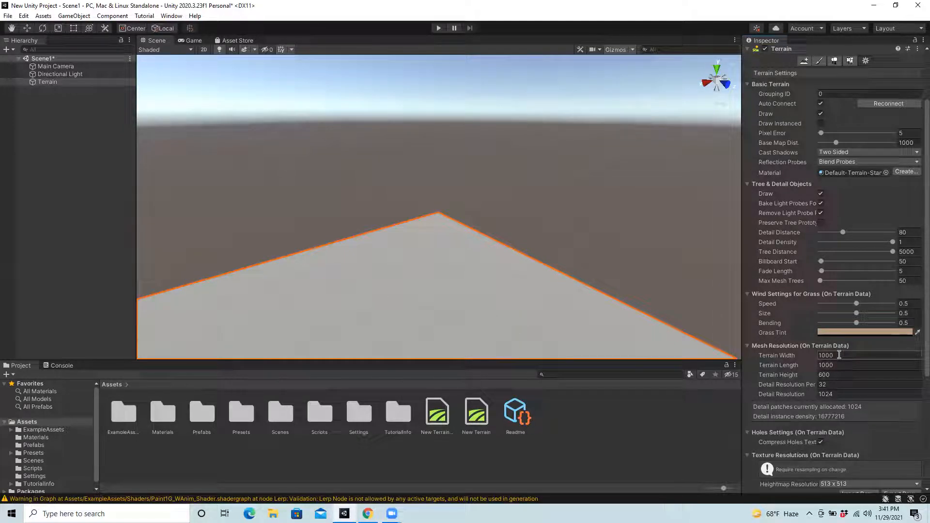
type("200")
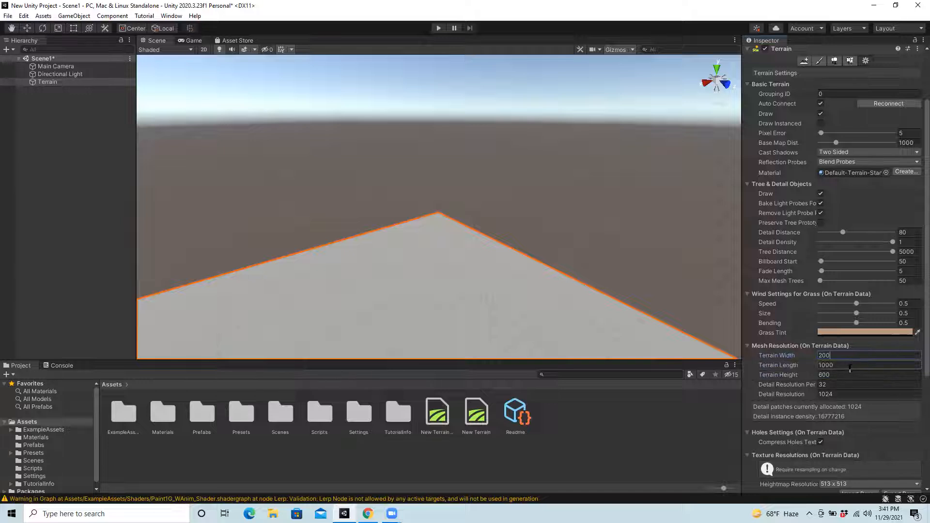
left_click(842, 366)
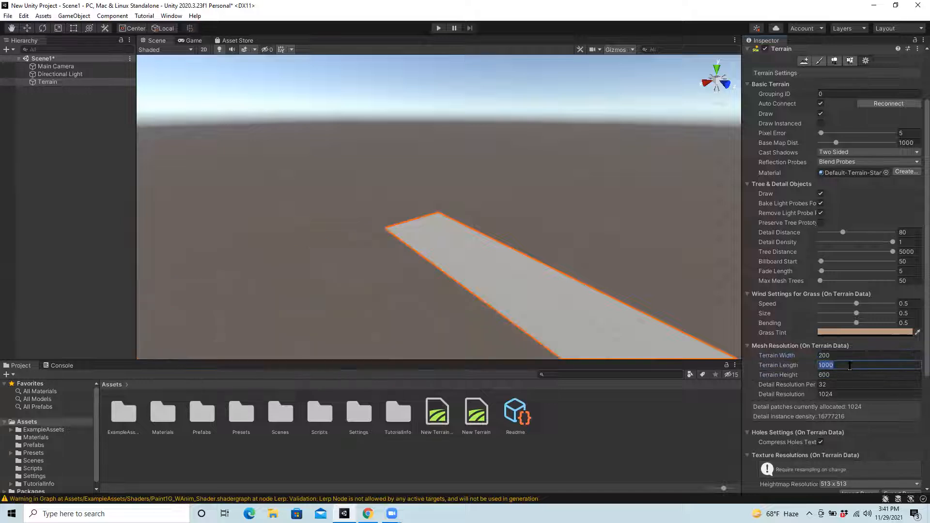
type("200")
left_click(848, 356)
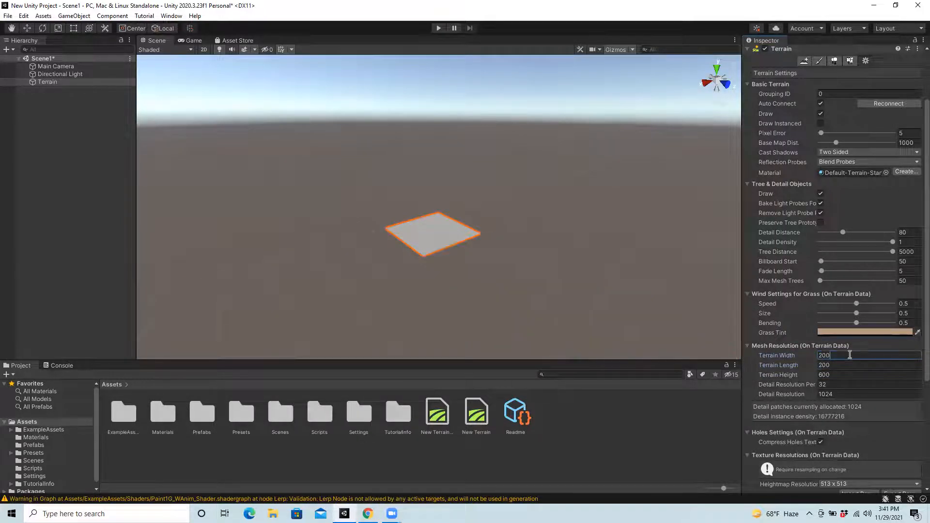
Step: Set the terrain height to 500 and the heightmap resolution to 257 x 257
scroll(494, 284, "up", 8)
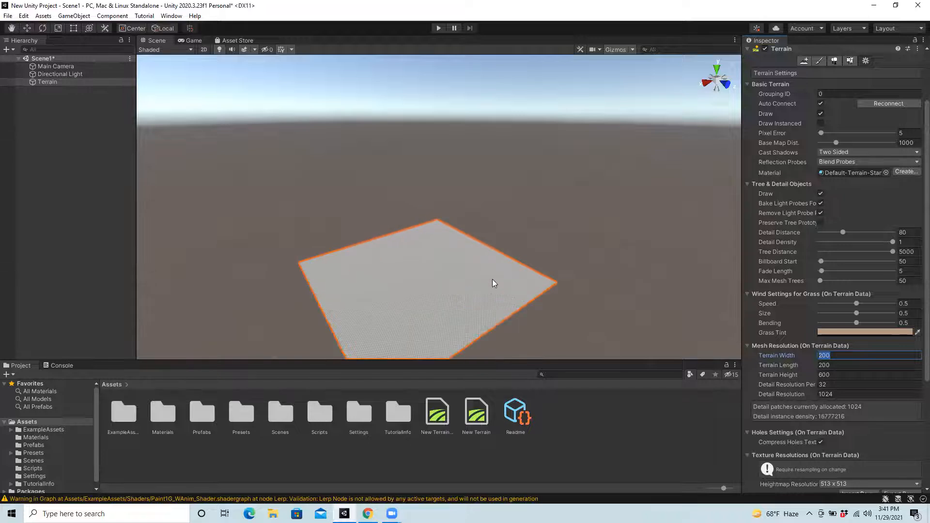
scroll(516, 314, "up", 1)
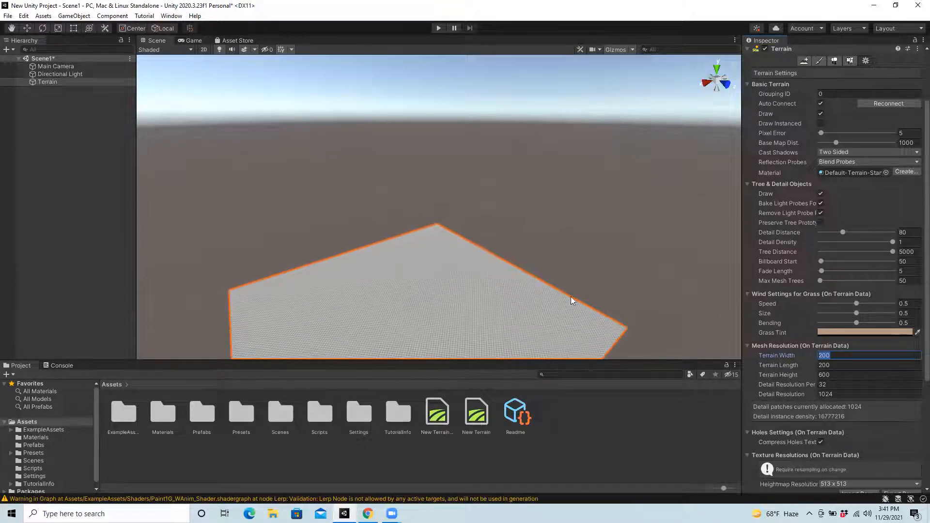
left_click(781, 376)
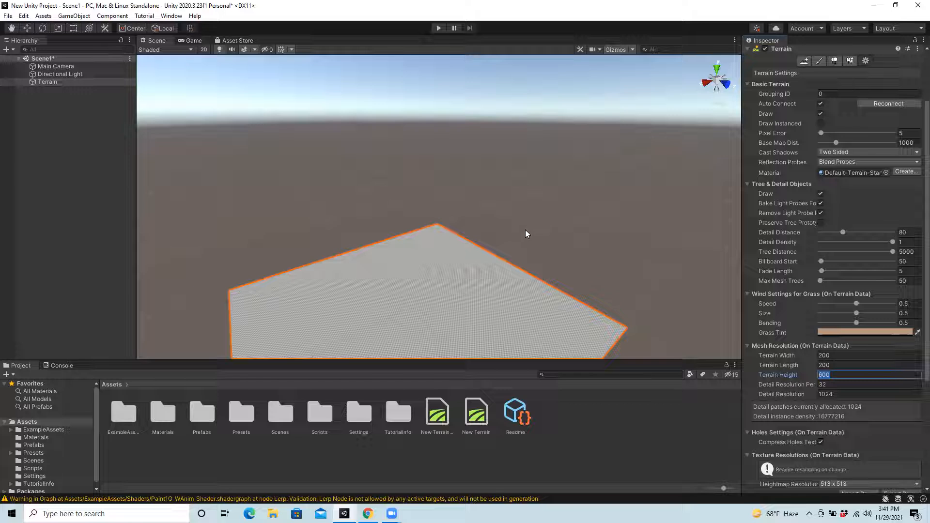
type("500")
key("Return")
left_click(843, 385)
left_click(842, 385)
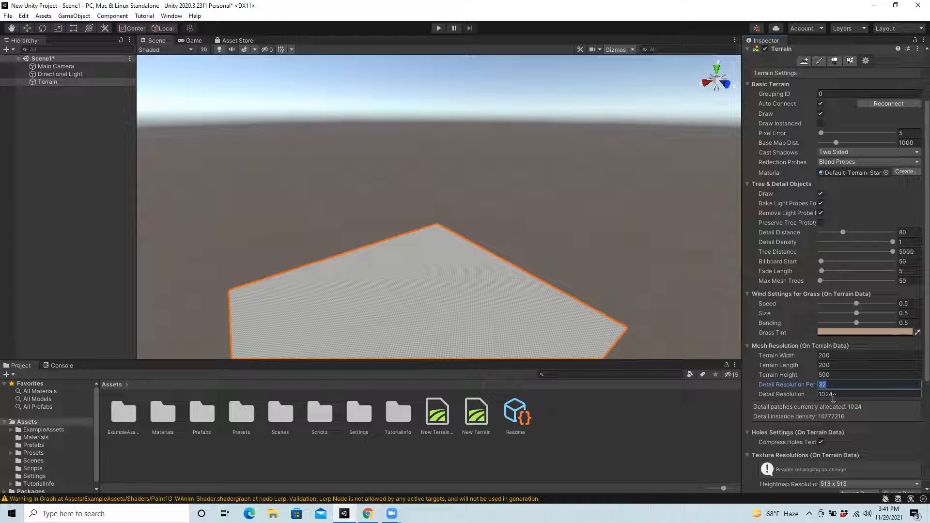
left_click(689, 24)
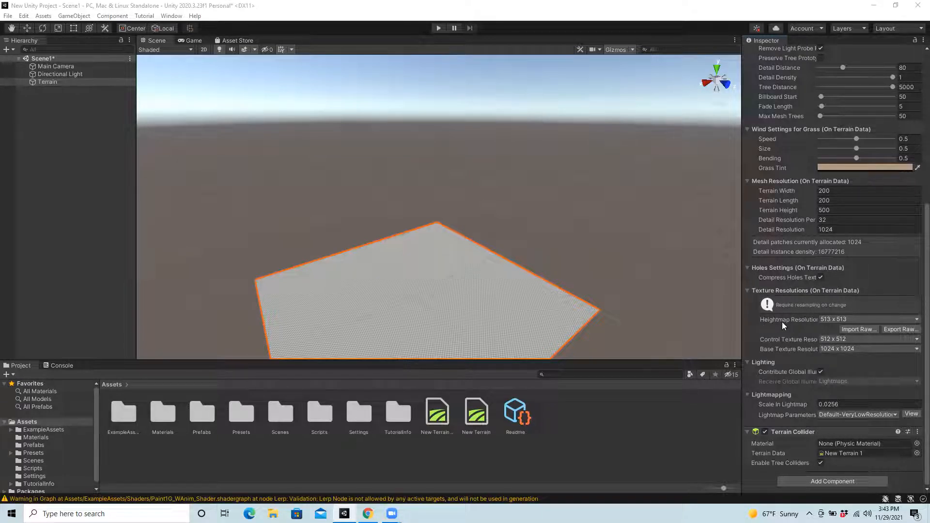
left_click(833, 319)
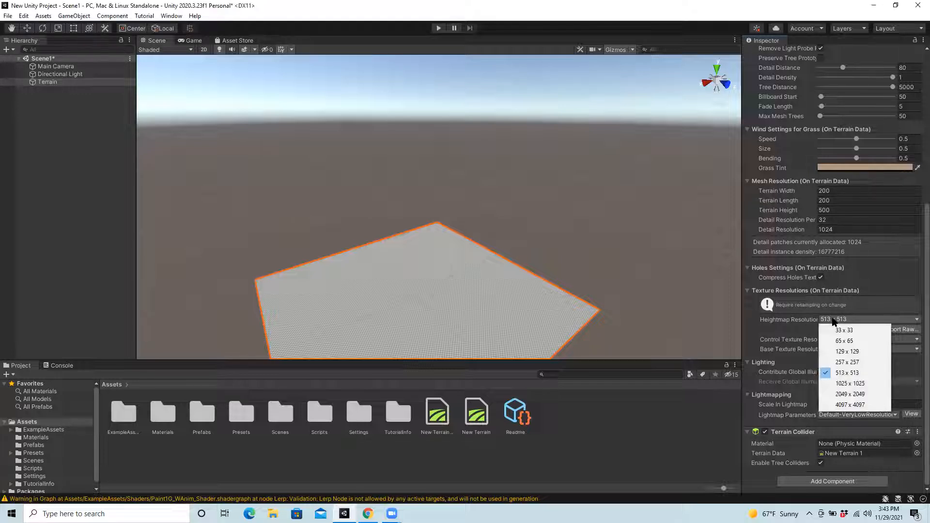
left_click(859, 362)
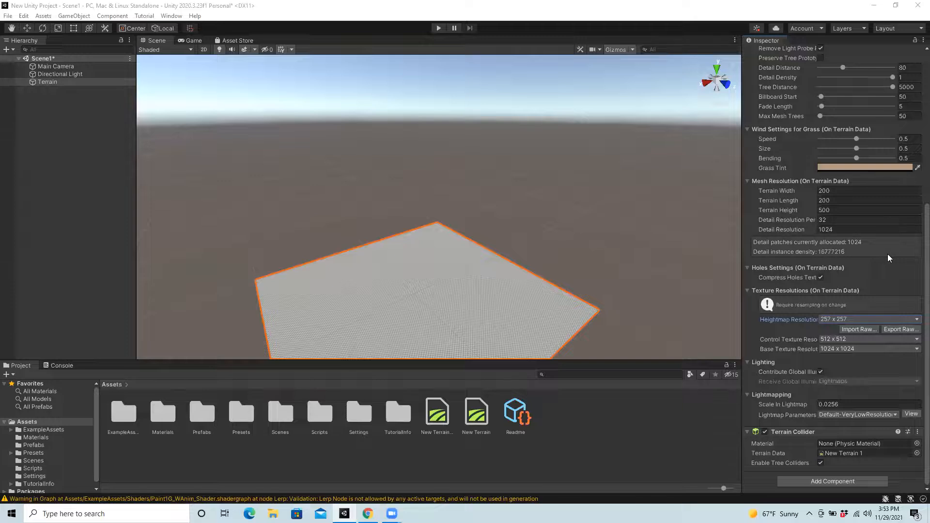
Step: Use the Set Height paint tool to flatten the terrain tile at a height of 10
scroll(887, 253, "up", 5)
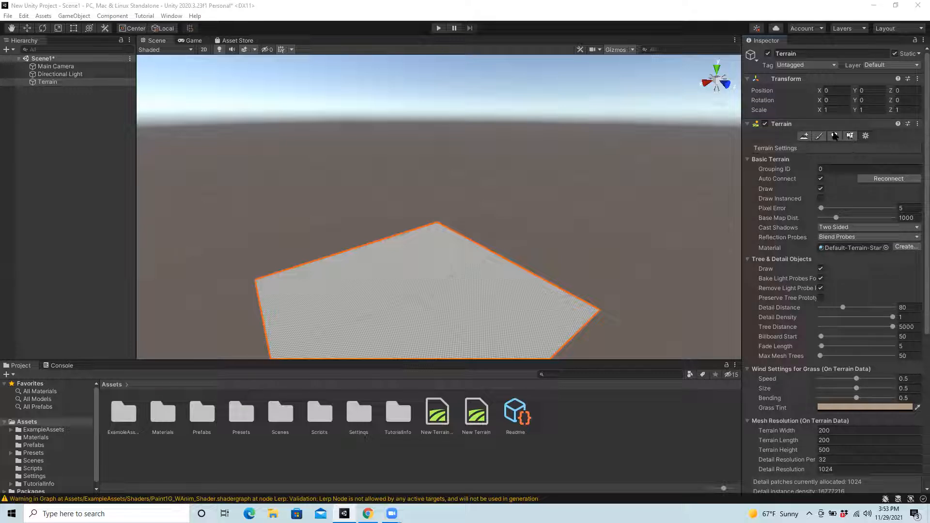
left_click(818, 138)
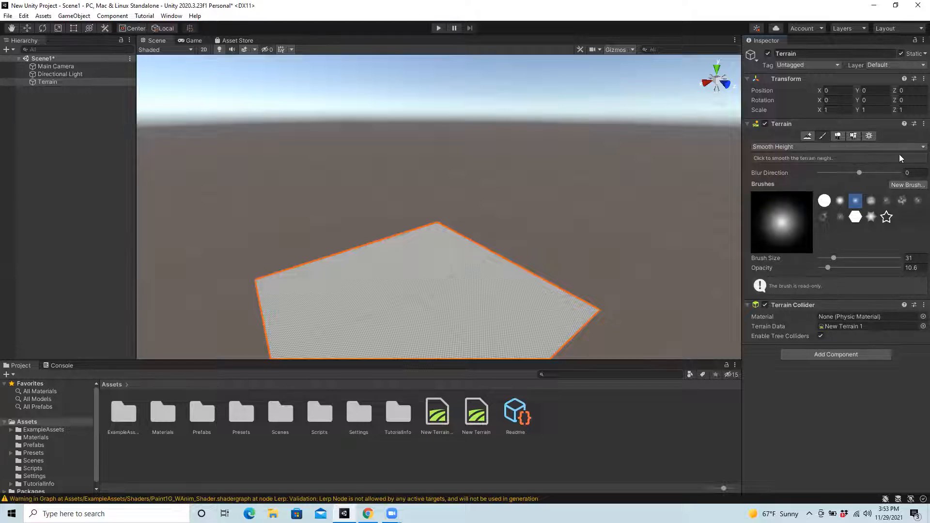
left_click(845, 148)
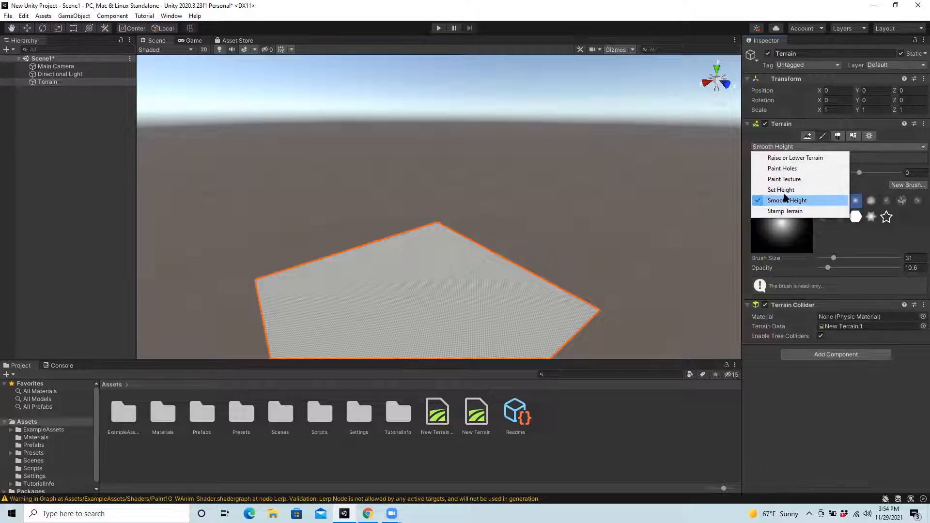
left_click(786, 190)
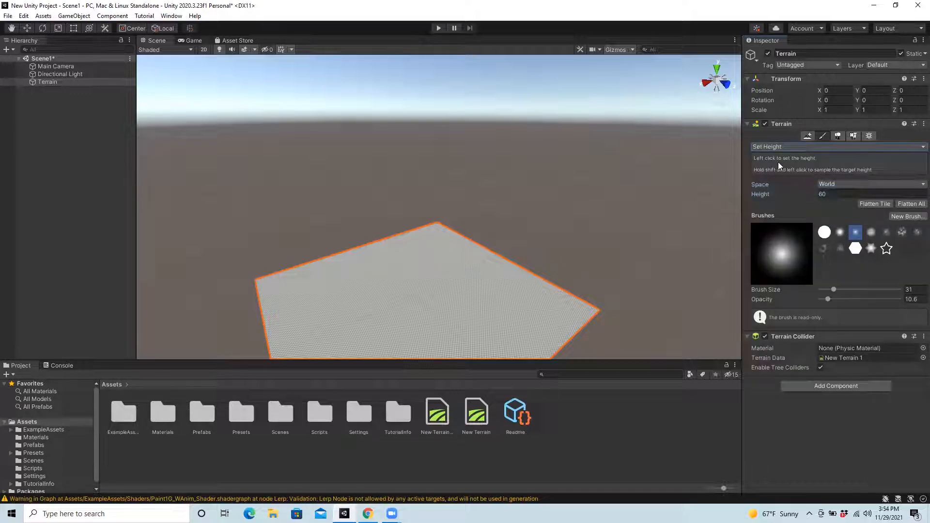
left_click(825, 194)
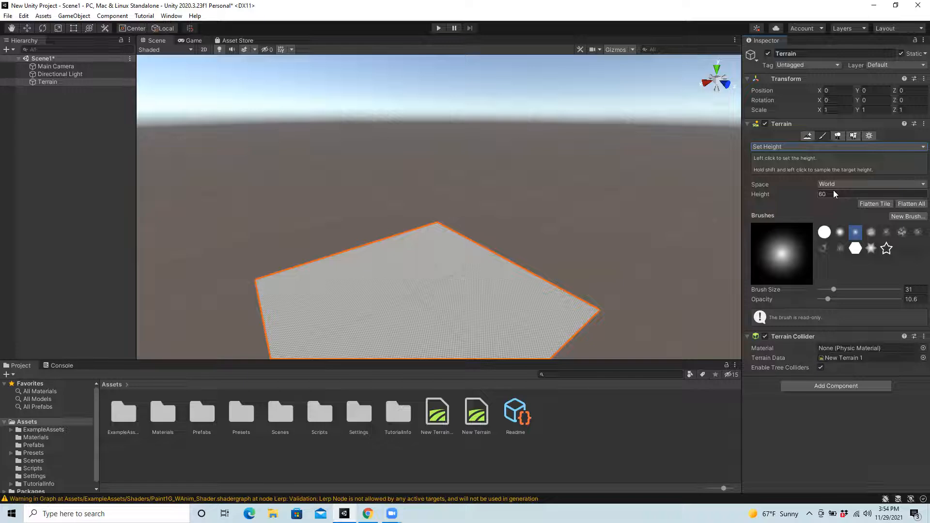
left_click(829, 193)
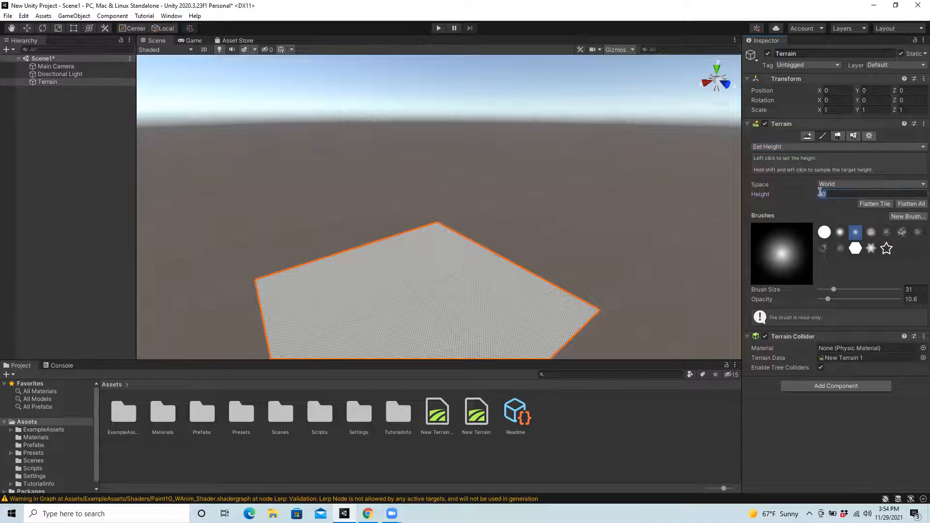
type("10")
left_click(874, 204)
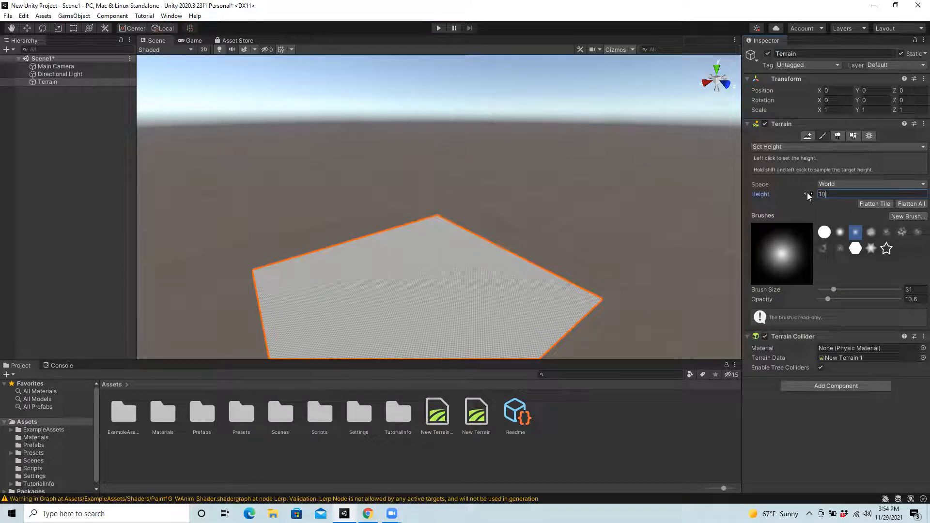
Step: Raise the flattened terrain tile to a height of 50
left_click_drag(804, 193, 813, 193)
left_click_drag(796, 194, 807, 199)
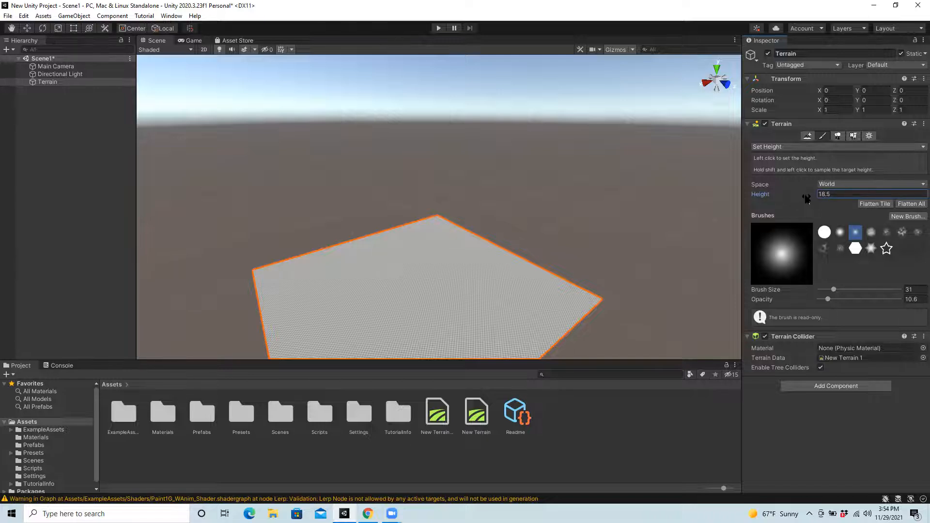
left_click(875, 204)
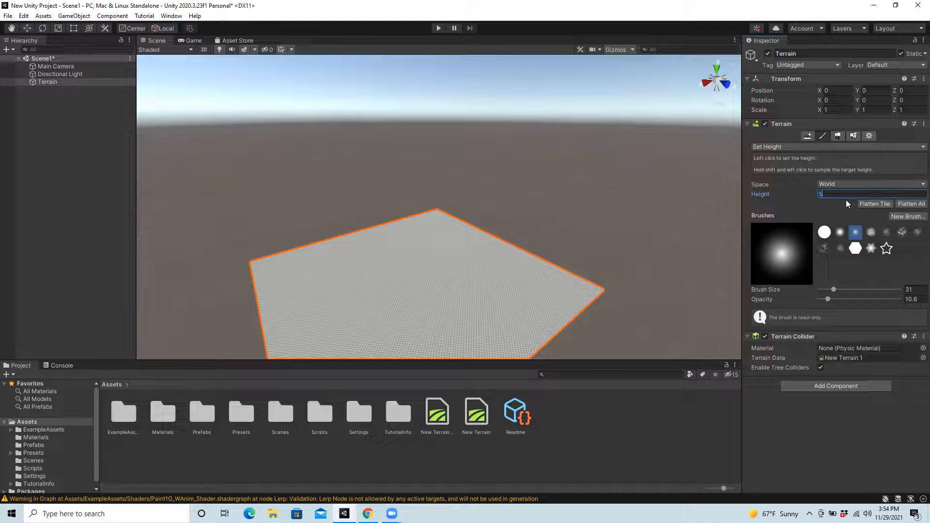
left_click(878, 203)
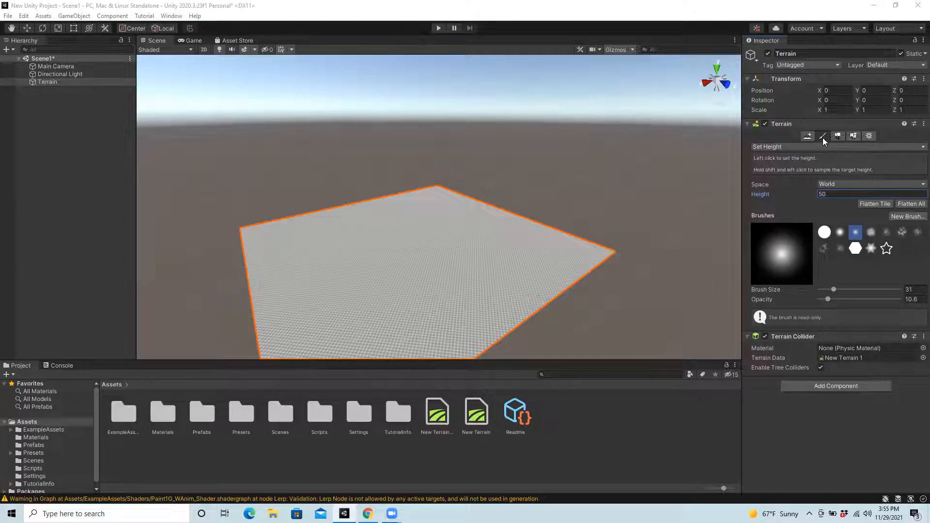
Step: Raise a row of hills along the terrain's back-left edges using Raise or Lower Terrain with a soft round brush at size 31.2
left_click(789, 147)
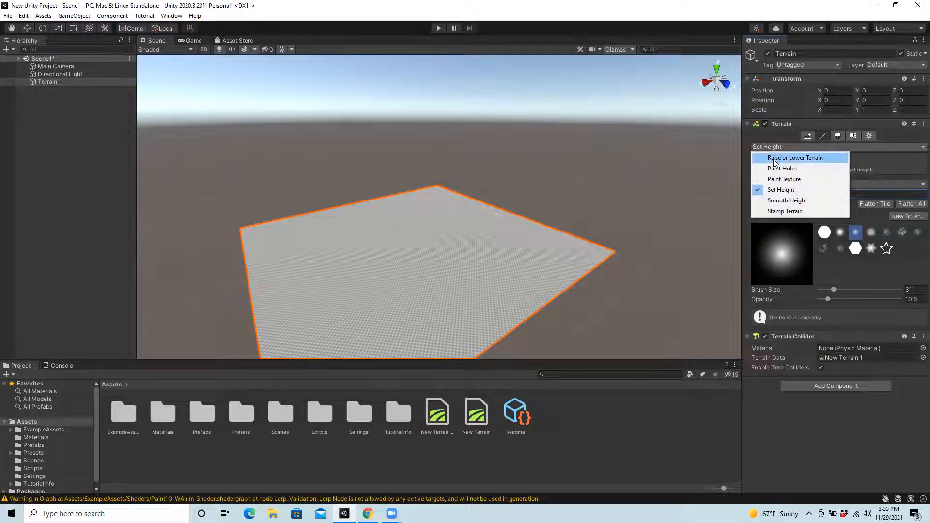
left_click(822, 158)
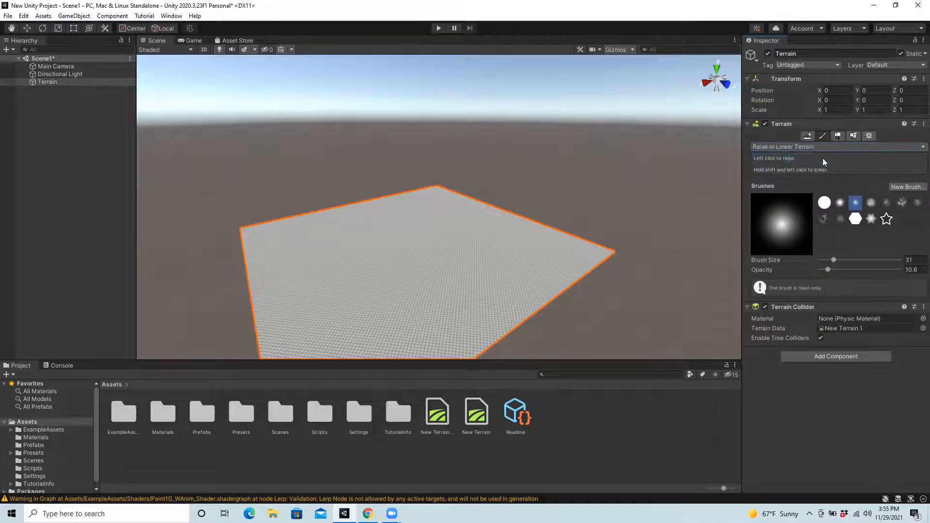
left_click(840, 201)
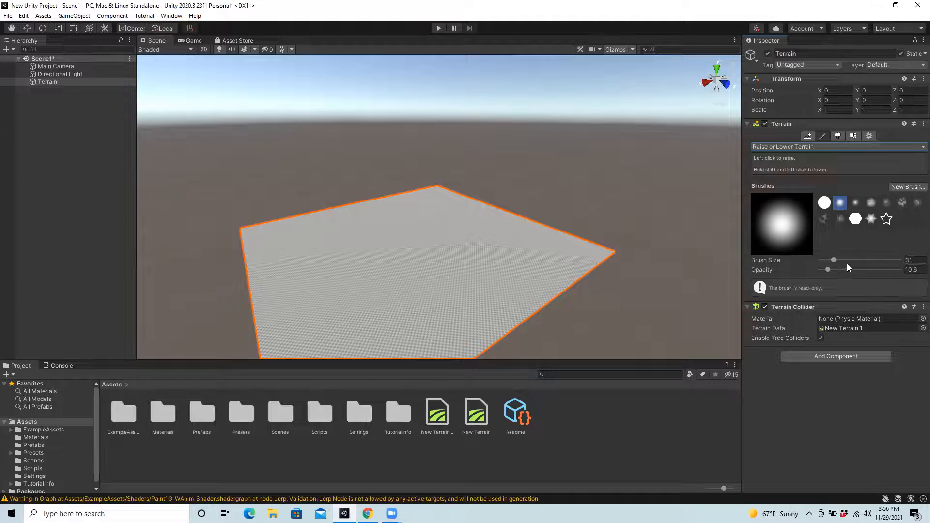
left_click_drag(807, 262, 808, 265)
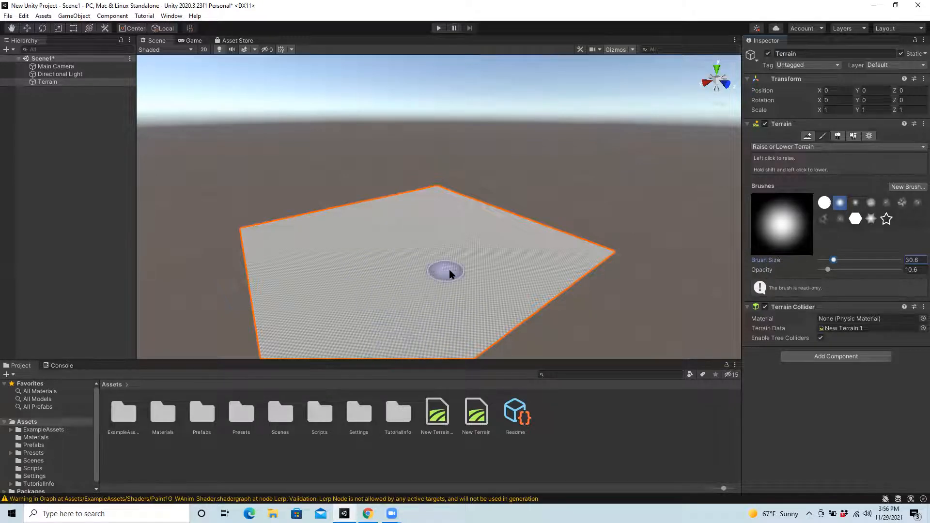
left_click_drag(791, 260, 793, 260)
mouse_move(265, 236)
left_mouse_down()
mouse_move(270, 246)
mouse_move(319, 211)
mouse_move(422, 201)
mouse_move(468, 207)
left_mouse_up()
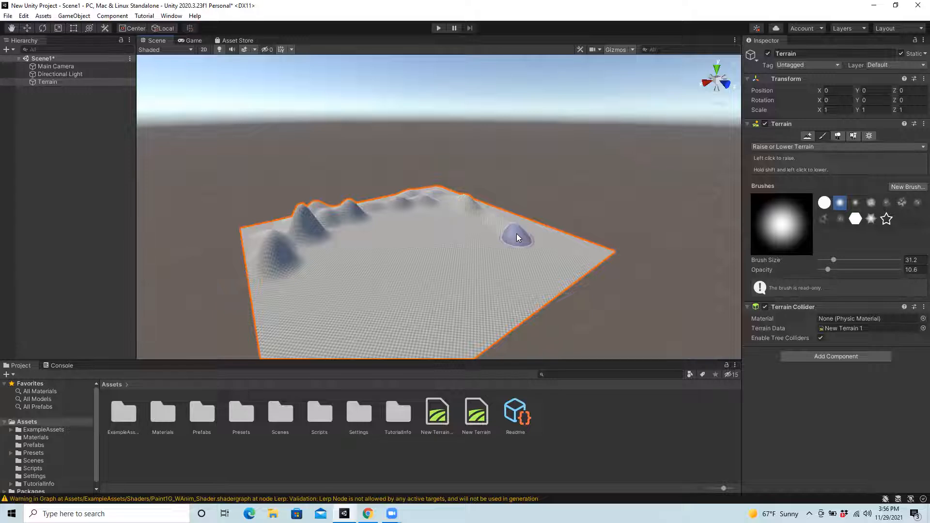
Step: Raise a larger hill near the terrain's right corner and build up the back-right edge with a brush size of 50
left_click_drag(833, 259, 835, 259)
mouse_move(544, 223)
left_mouse_down()
mouse_move(551, 240)
mouse_move(599, 242)
left_mouse_up()
key("ctrl+z")
left_click_drag(466, 210, 489, 213)
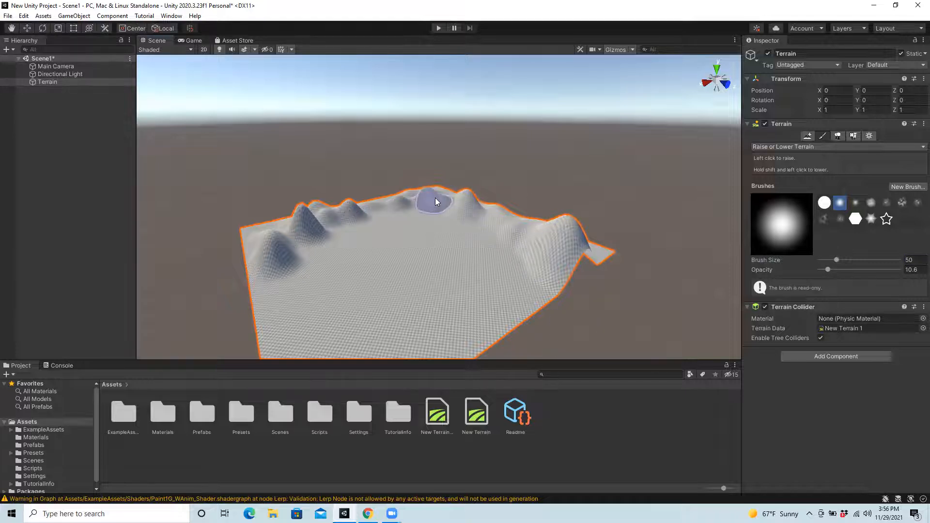
Step: Sculpt hills along the remaining edges and carve a trench around the central plateau with a brush size of 31
left_click_drag(836, 260, 833, 259)
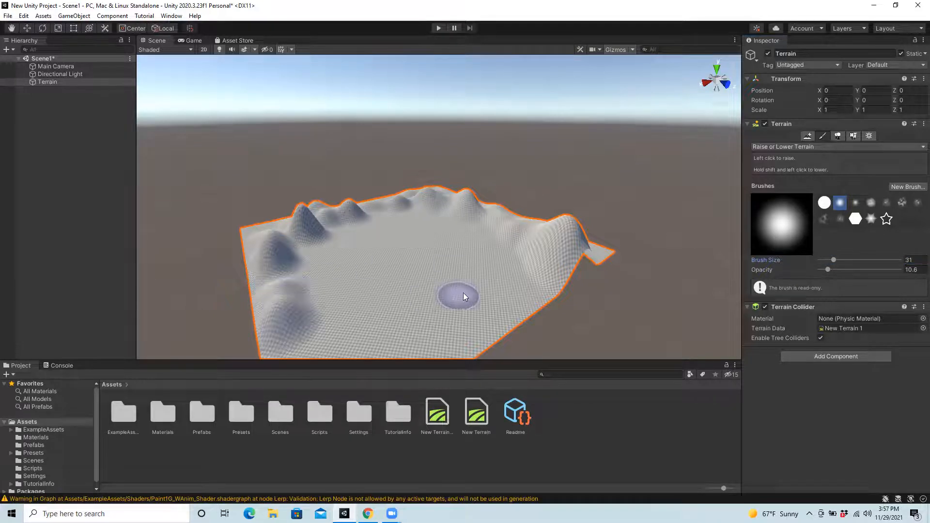
scroll(463, 293, "down", 4)
scroll(463, 291, "down", 2)
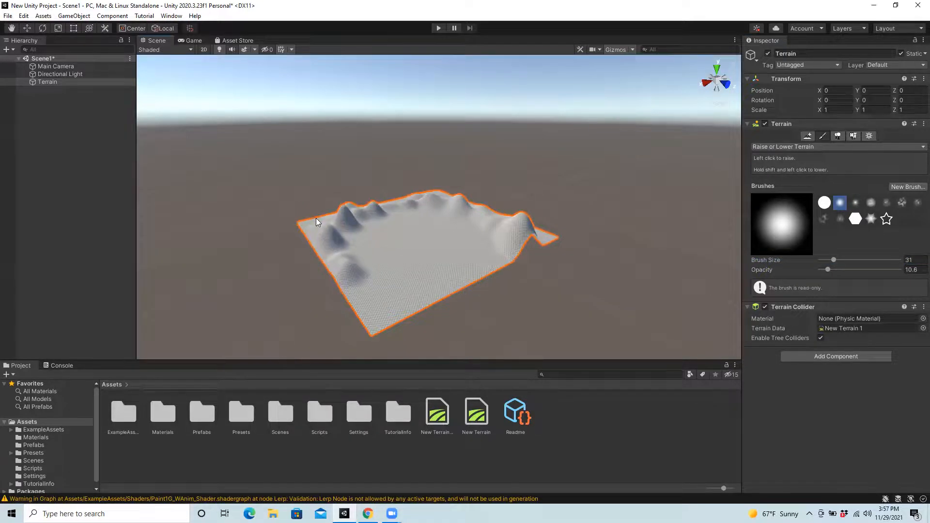
mouse_move(323, 223)
left_mouse_down()
mouse_move(331, 259)
mouse_move(374, 320)
mouse_move(378, 300)
mouse_move(486, 271)
mouse_move(546, 239)
mouse_move(493, 220)
mouse_move(379, 284)
mouse_move(424, 282)
mouse_move(431, 268)
left_mouse_up()
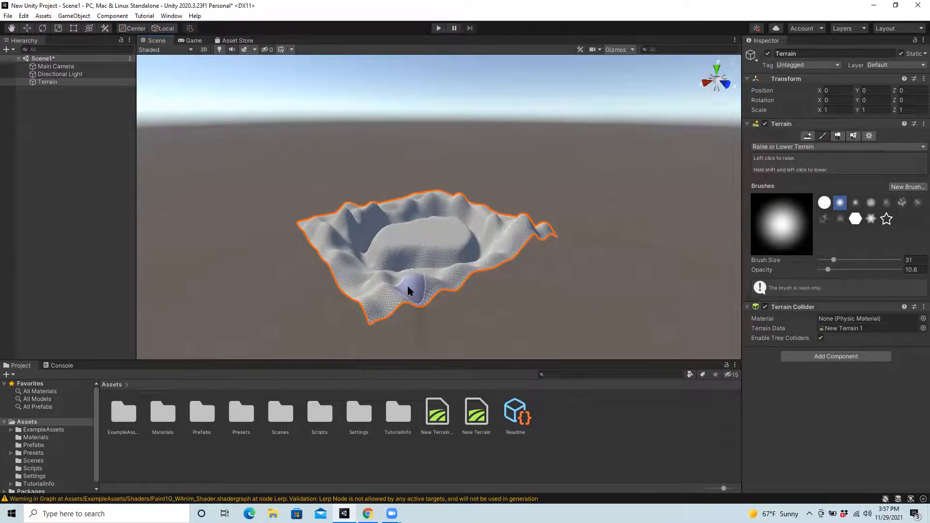
mouse_move(434, 275)
left_mouse_down()
mouse_move(410, 285)
mouse_move(452, 272)
left_mouse_up()
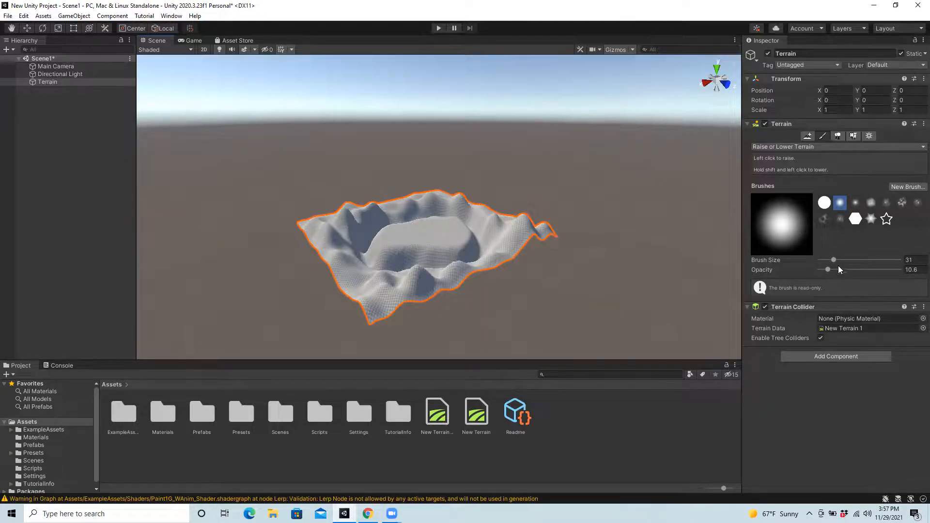
Step: Roughen the hills on the terrain's left side using the patchy noise brush at size 12
scroll(460, 249, "up", 5)
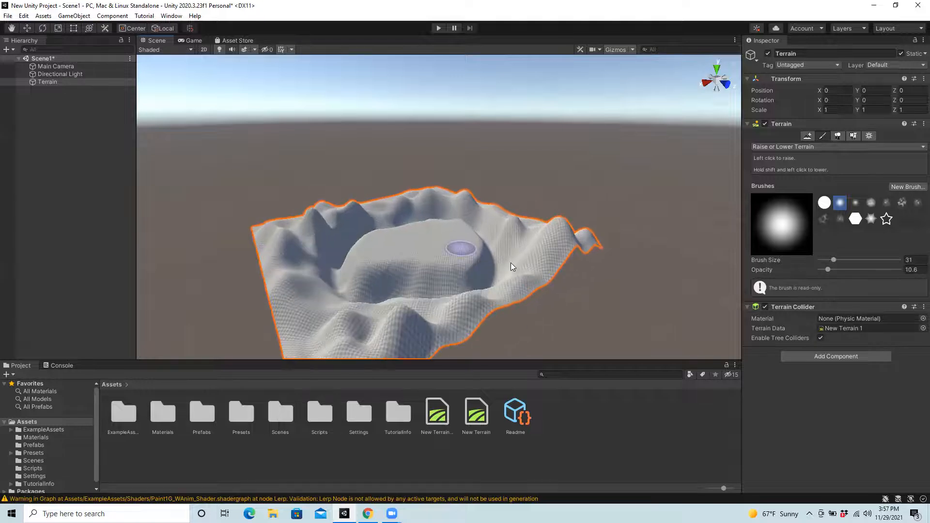
scroll(491, 267, "up", 2)
scroll(501, 274, "up", 3)
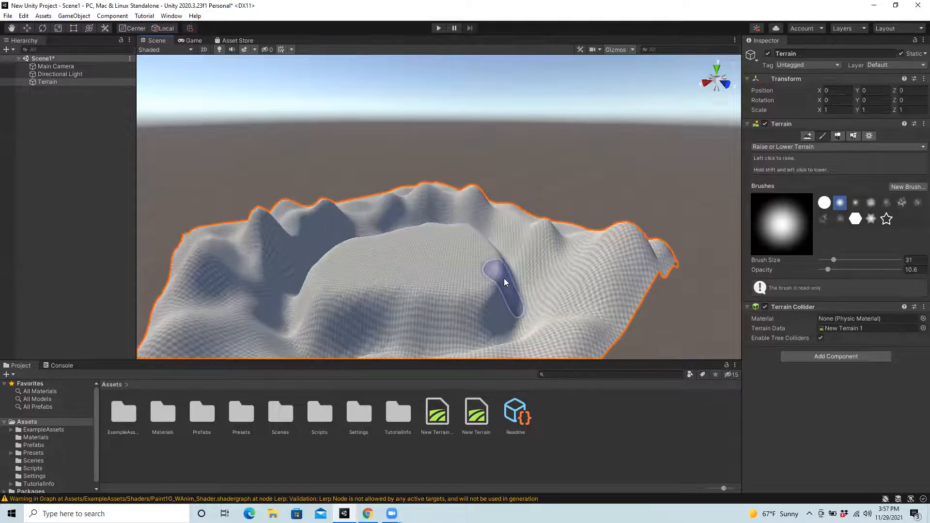
scroll(503, 278, "down", 2)
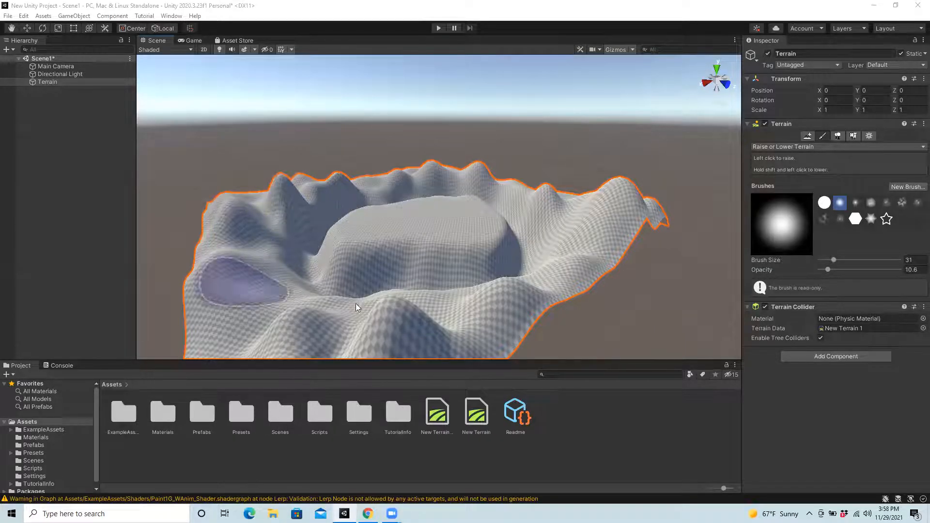
left_click(902, 206)
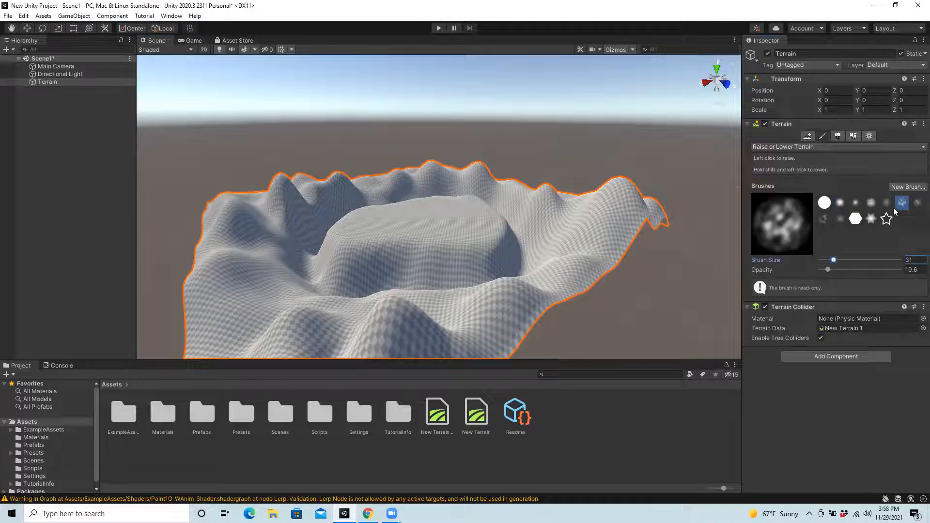
left_click(887, 205)
left_click(903, 205)
left_click_drag(833, 260, 829, 259)
mouse_move(238, 263)
left_mouse_down()
mouse_move(216, 290)
mouse_move(257, 278)
left_mouse_up()
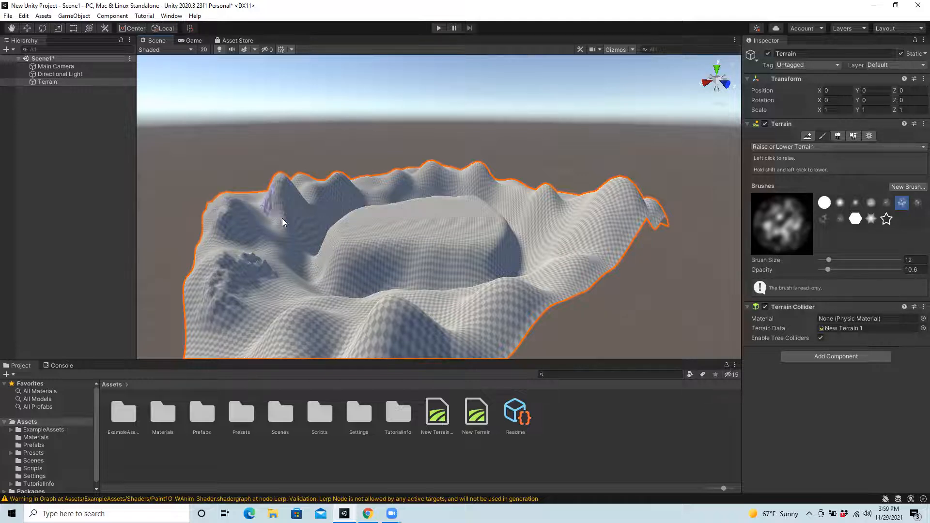
left_click_drag(277, 275, 247, 316)
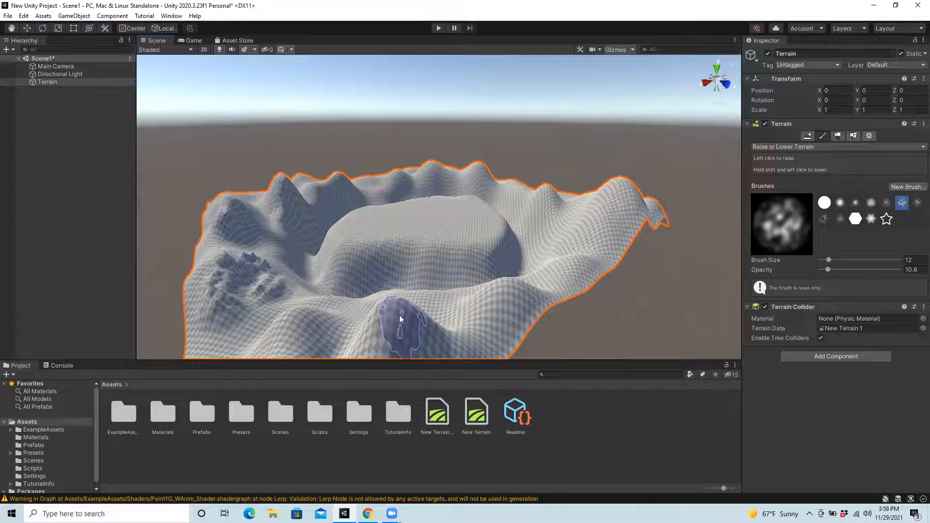
Step: Add rocky detail to the front hill and the front-right wall of the central plateau with the same noise brush
left_click_drag(401, 313, 430, 312)
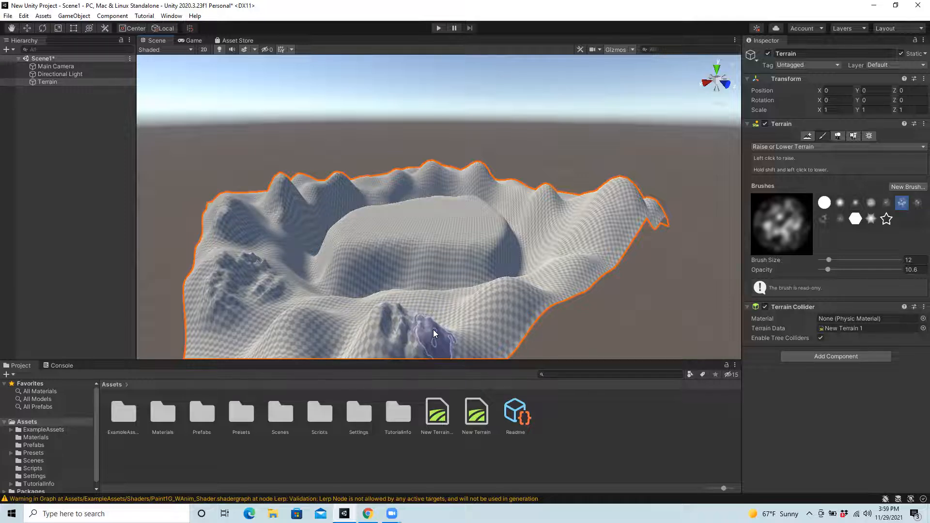
mouse_move(455, 255)
left_mouse_down()
mouse_move(491, 257)
mouse_move(468, 275)
mouse_move(460, 270)
mouse_move(488, 264)
mouse_move(472, 254)
mouse_move(489, 263)
mouse_move(512, 230)
left_mouse_up()
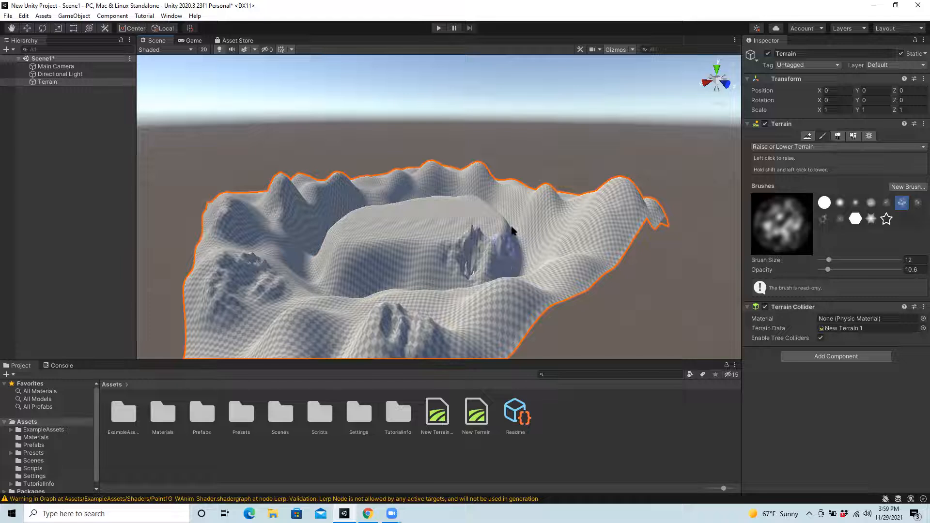
left_click(441, 264)
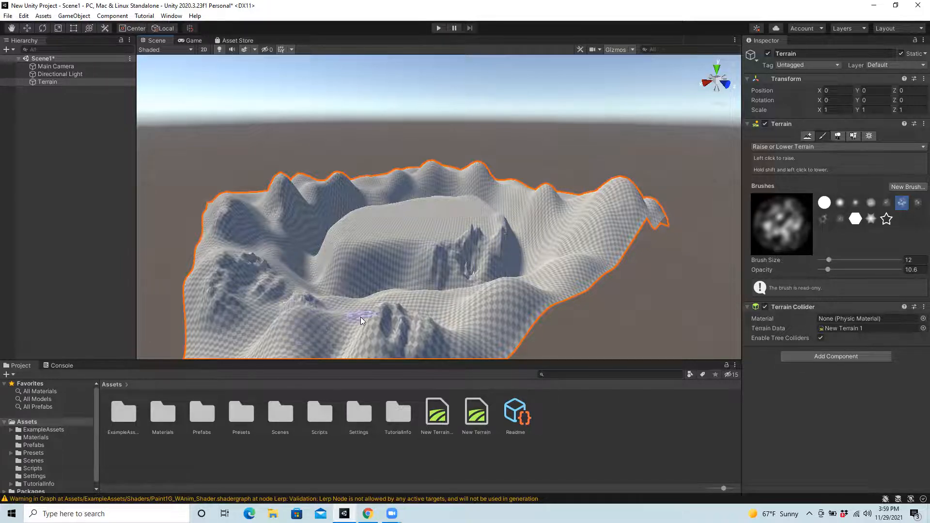
Step: Roughen the large right-hand ridge down to the front-right hill with the noise brush at size 15
left_click_drag(827, 260, 840, 260)
mouse_move(593, 198)
left_mouse_down()
mouse_move(629, 207)
mouse_move(600, 208)
mouse_move(611, 201)
mouse_move(732, 226)
left_mouse_up()
left_click_drag(841, 260, 830, 260)
mouse_move(601, 206)
left_mouse_down()
mouse_move(615, 183)
mouse_move(565, 198)
mouse_move(581, 262)
mouse_move(622, 202)
mouse_move(562, 271)
mouse_move(498, 320)
left_mouse_up()
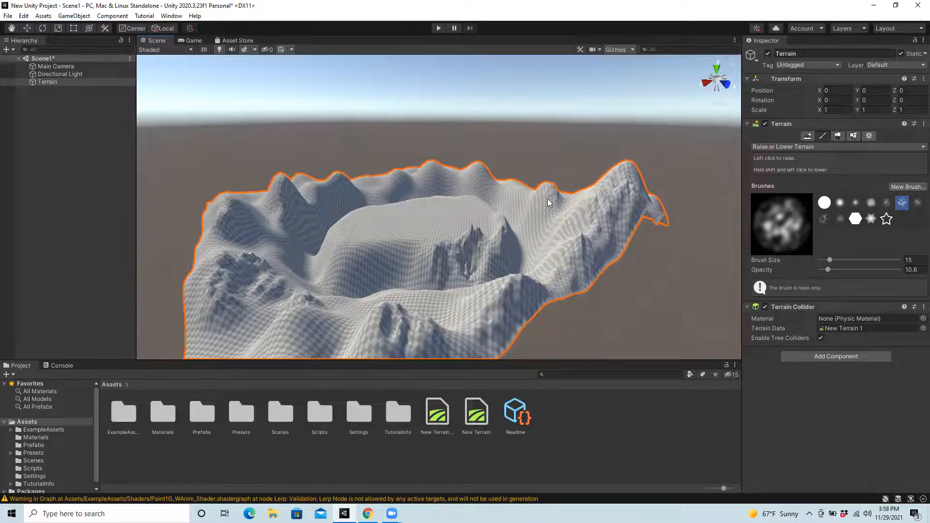
left_click_drag(558, 243, 634, 208)
Step: Soften the jagged rocks on the central plateau's wall using Smooth Height with the soft round brush
left_click(801, 147)
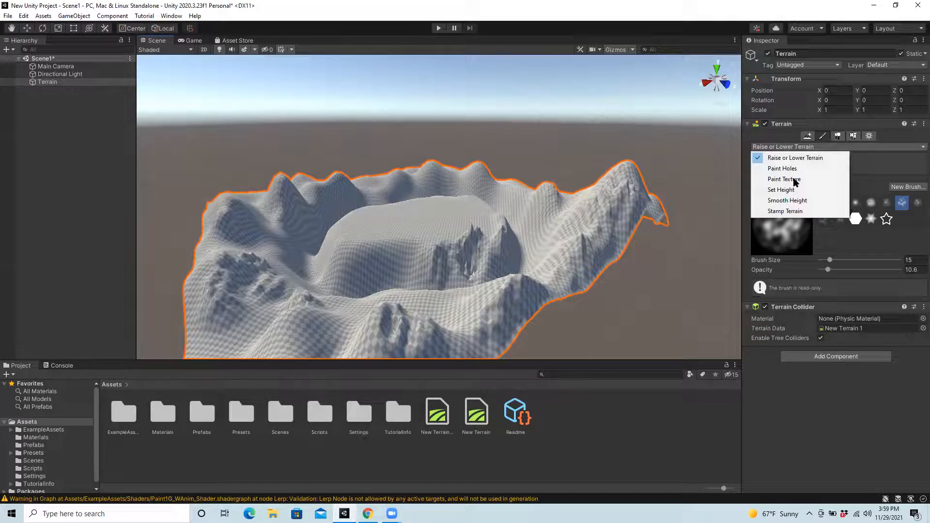
left_click(785, 202)
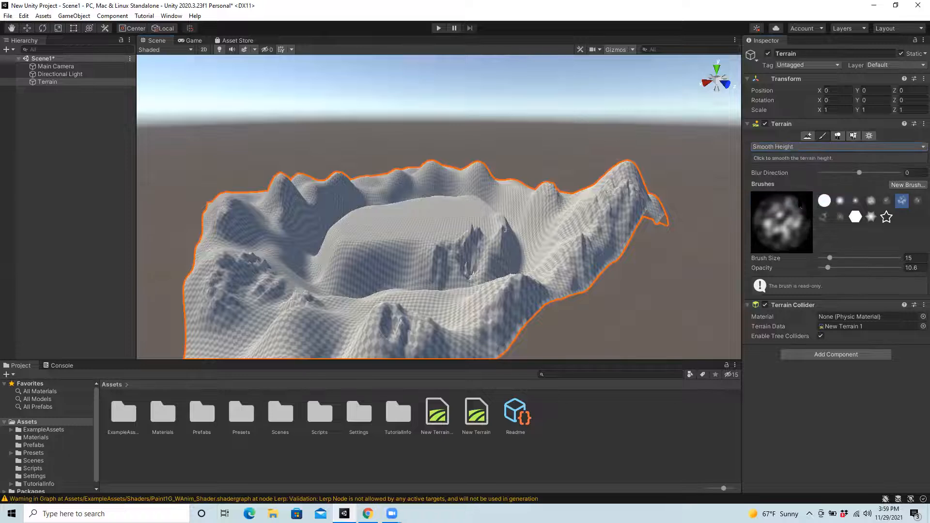
left_click(837, 201)
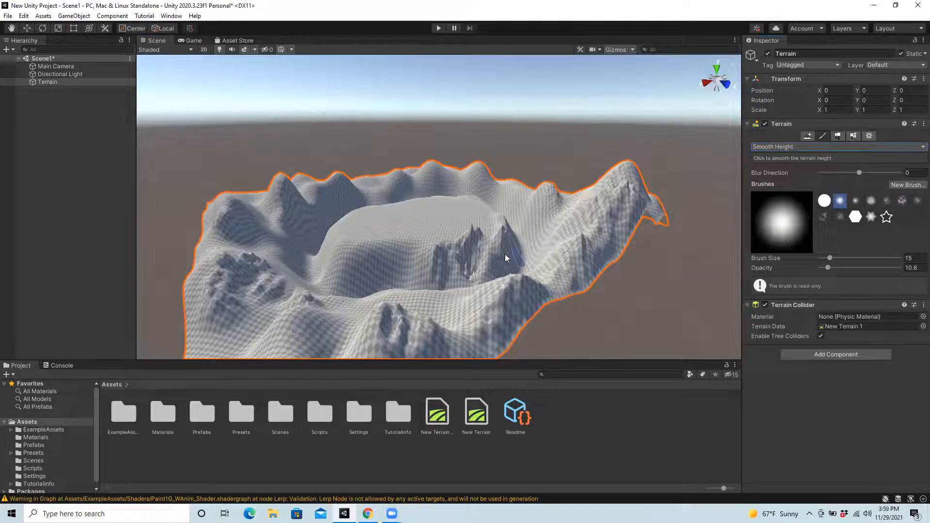
left_click_drag(473, 232, 409, 249)
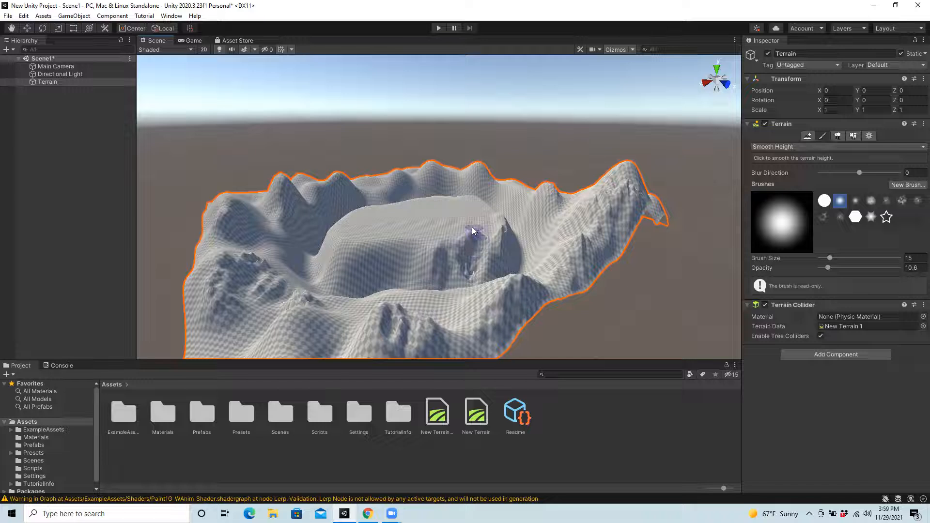
mouse_move(507, 221)
left_mouse_down()
mouse_move(462, 270)
mouse_move(499, 218)
left_mouse_up()
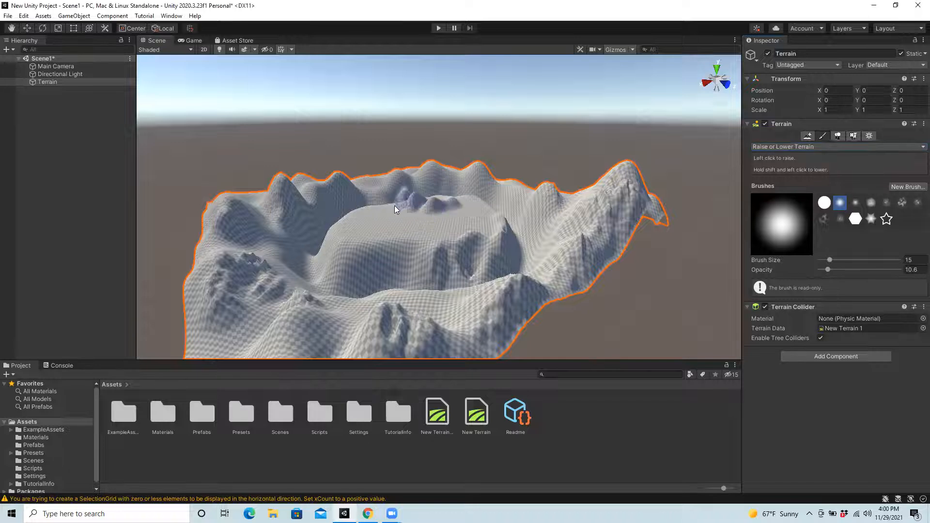
Step: Raise ridges and peaks around the central plateau's rim using Raise or Lower Terrain with the size 15 soft brush
mouse_move(337, 231)
left_mouse_down()
mouse_move(402, 224)
mouse_move(394, 247)
left_mouse_up()
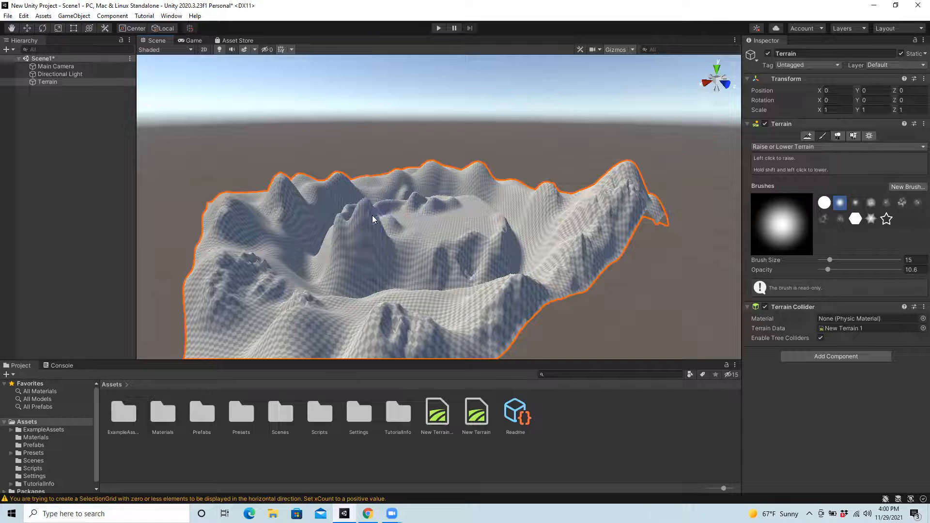
mouse_move(362, 232)
left_mouse_down("shift")
mouse_move(351, 232)
mouse_move(371, 223)
mouse_move(364, 227)
mouse_move(385, 237)
mouse_move(431, 224)
left_mouse_up("shift")
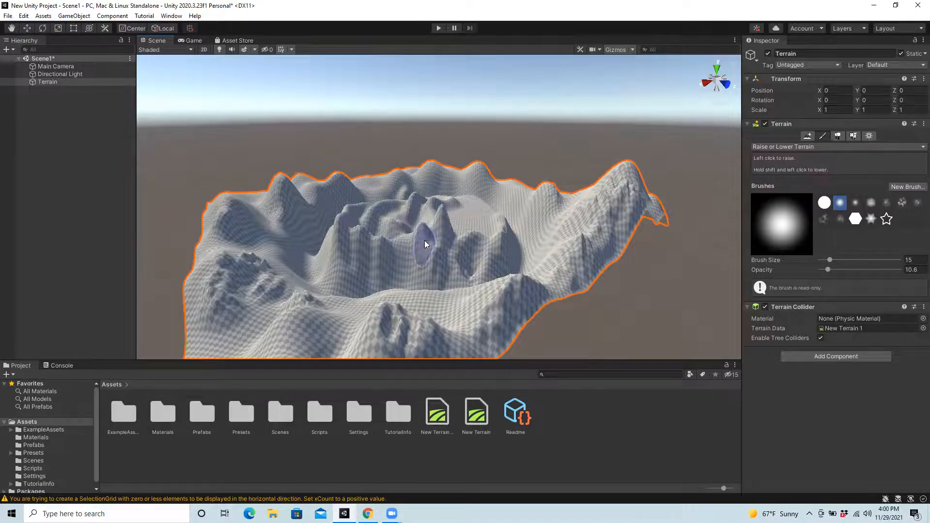
Step: Paint a flat-topped mesa on the central plateau's left part using Set Height with a height of 60
left_click(790, 147)
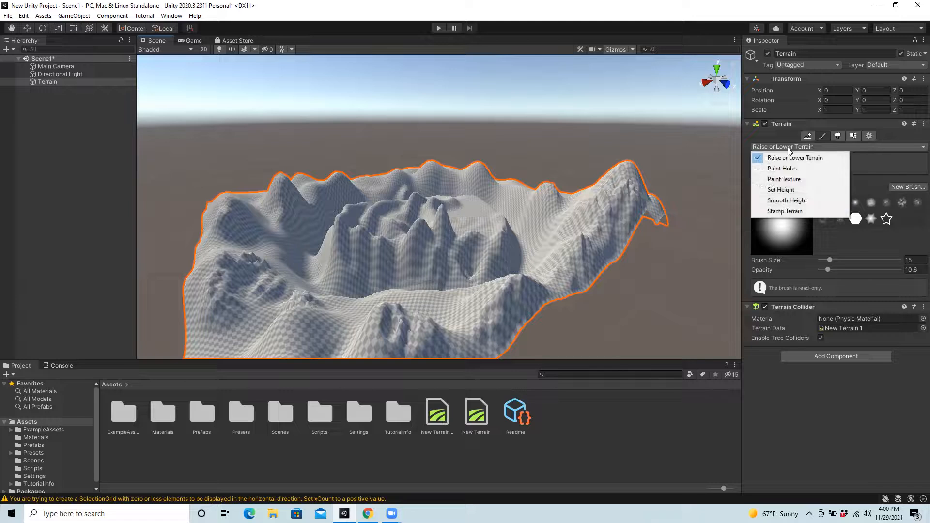
left_click(777, 191)
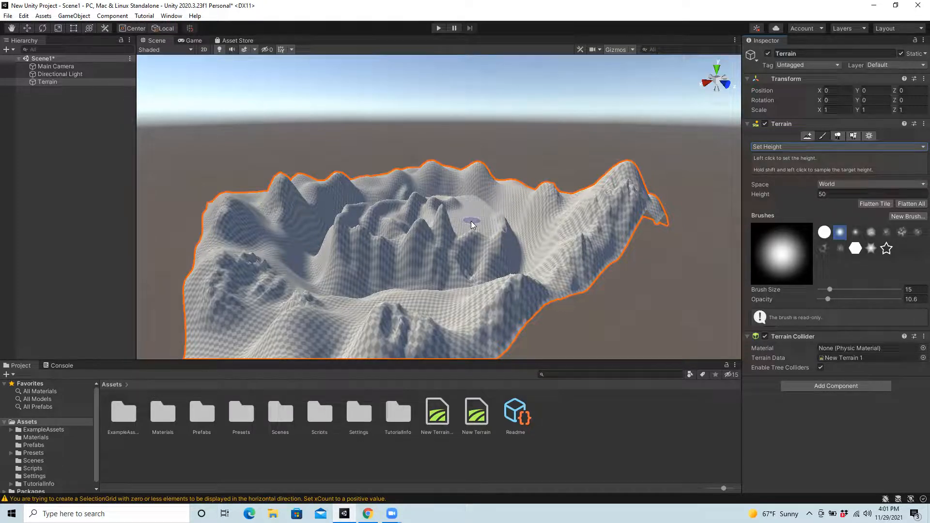
left_click(819, 194)
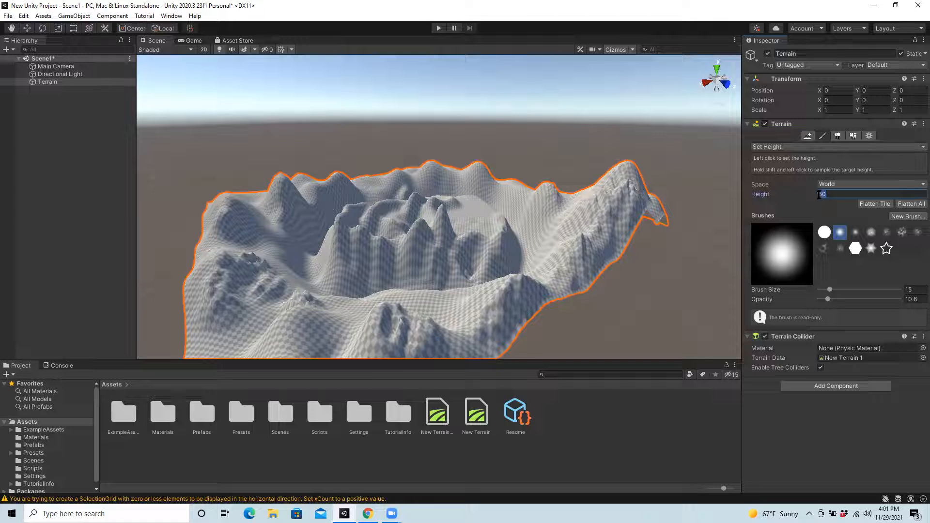
type("60")
left_click(380, 224)
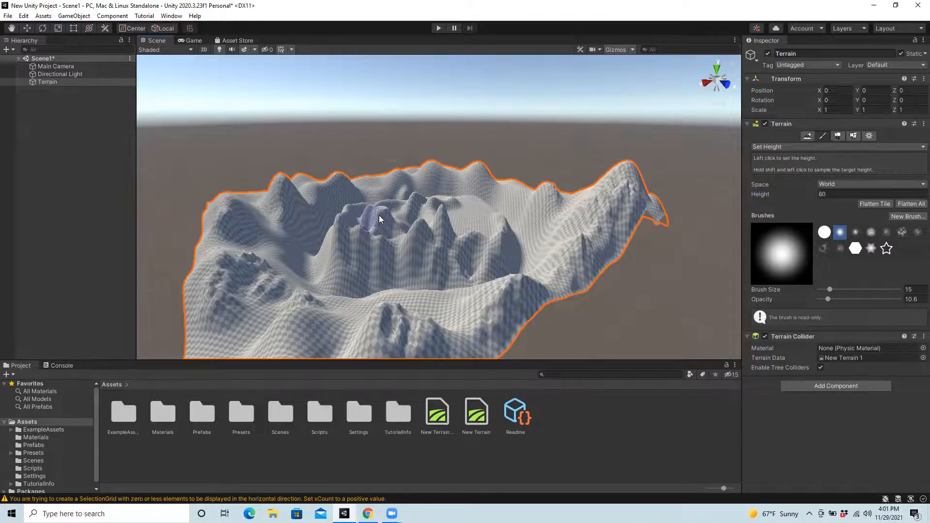
scroll(406, 225, "up", 3)
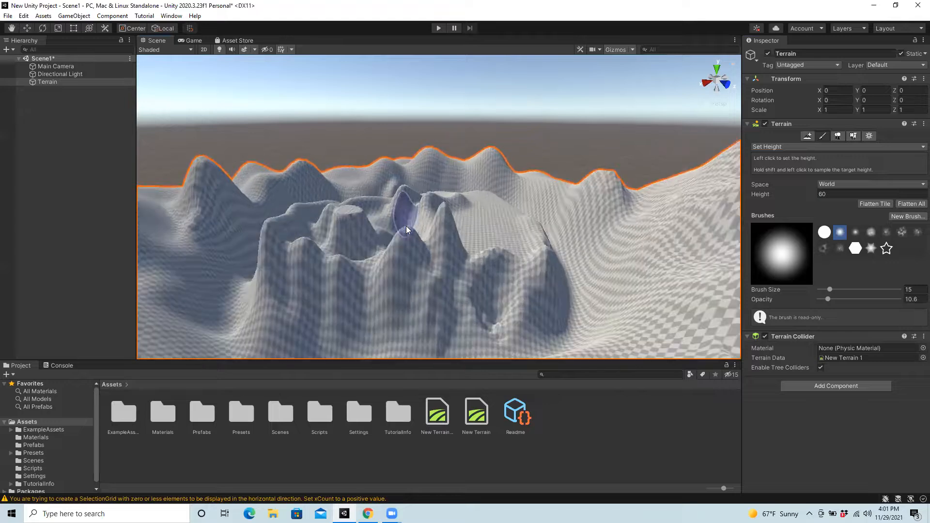
scroll(406, 226, "up", 3)
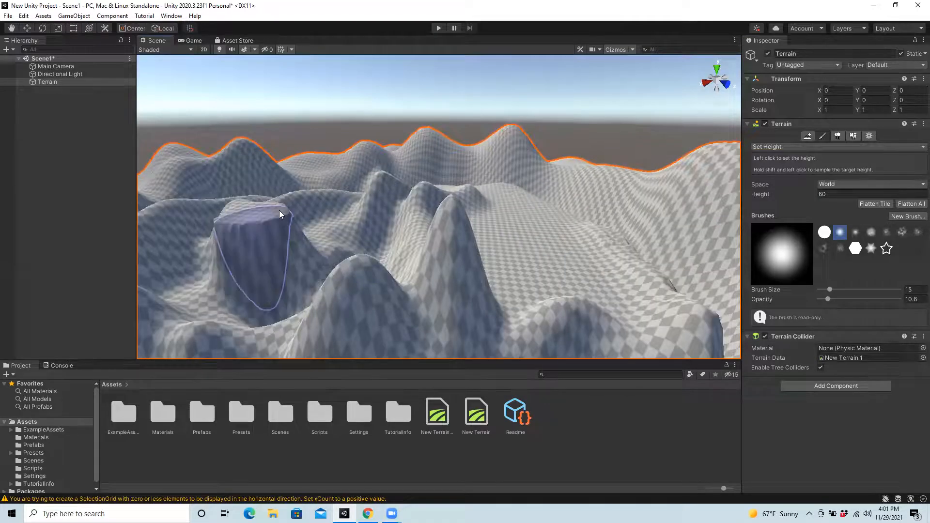
mouse_move(279, 211)
left_mouse_down()
mouse_move(299, 211)
mouse_move(214, 218)
mouse_move(323, 211)
mouse_move(227, 210)
mouse_move(236, 221)
mouse_move(314, 220)
mouse_move(316, 202)
mouse_move(286, 224)
mouse_move(299, 218)
mouse_move(291, 204)
left_mouse_up()
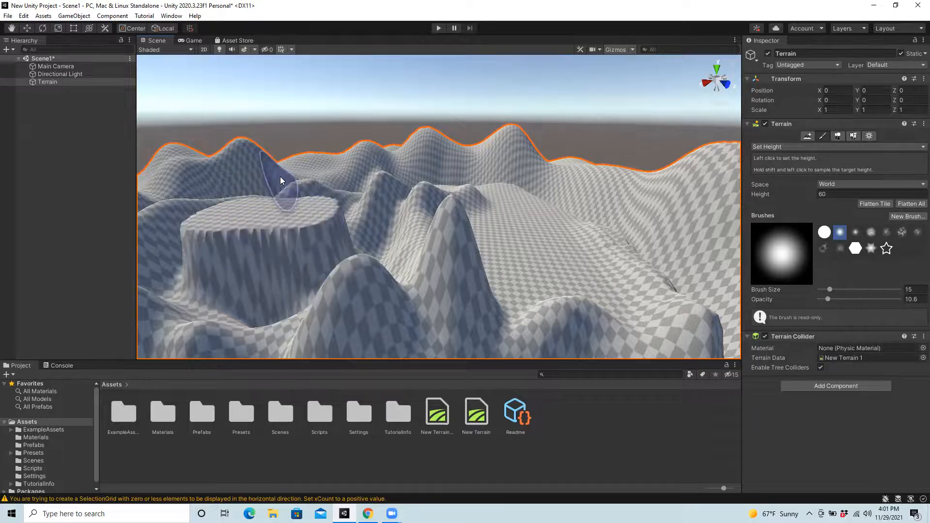
Step: Paint more flat tops at height 60 on the plateau's middle peaks and on the hill beyond its right side
mouse_move(669, 178)
left_mouse_down()
mouse_move(699, 166)
mouse_move(720, 180)
mouse_move(654, 182)
mouse_move(686, 193)
mouse_move(565, 241)
mouse_move(451, 242)
mouse_move(413, 227)
mouse_move(452, 253)
mouse_move(377, 261)
mouse_move(414, 245)
mouse_move(402, 254)
mouse_move(420, 207)
mouse_move(422, 218)
mouse_move(425, 188)
mouse_move(433, 213)
mouse_move(402, 252)
mouse_move(442, 249)
mouse_move(435, 219)
mouse_move(440, 245)
left_mouse_up()
scroll(599, 273, "down", 5)
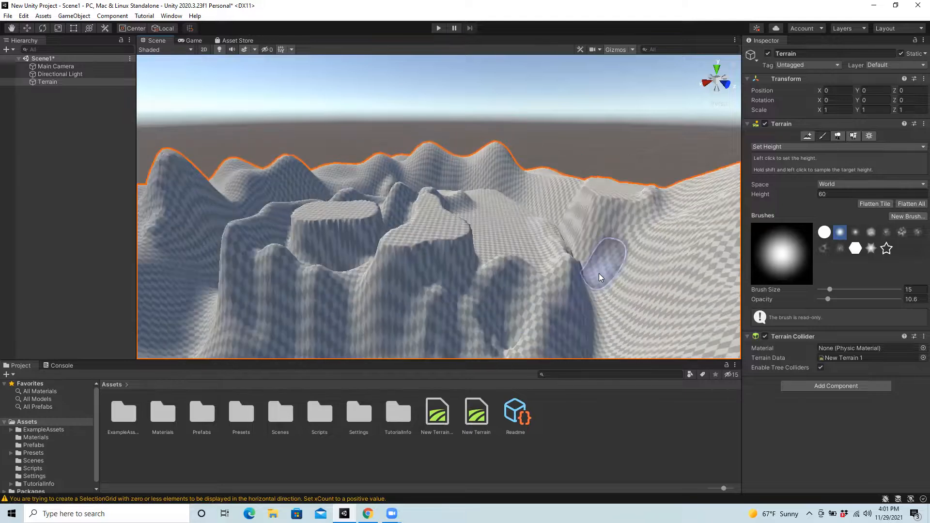
scroll(599, 273, "down", 6)
scroll(599, 273, "up", 3)
scroll(598, 273, "down", 2)
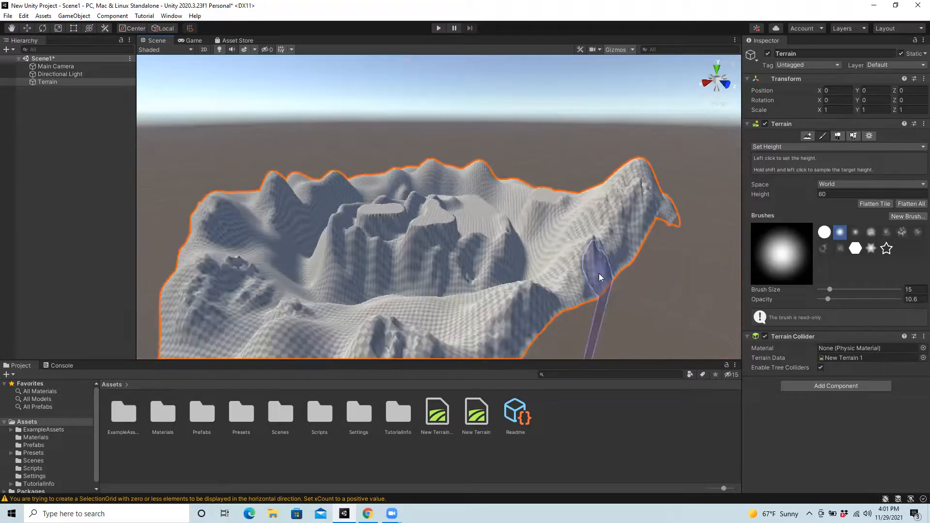
Step: Add a 3D cube object to the terrain scene
scroll(599, 273, "down", 2)
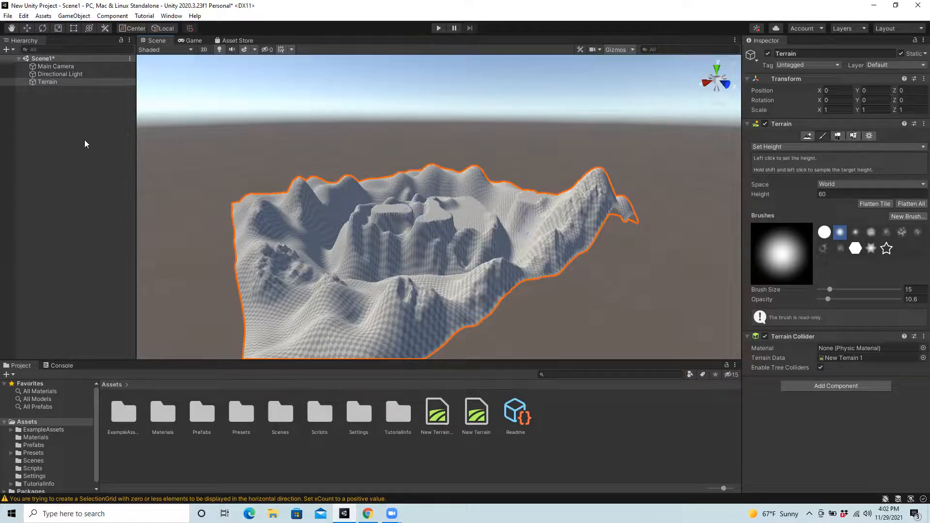
left_click(77, 16)
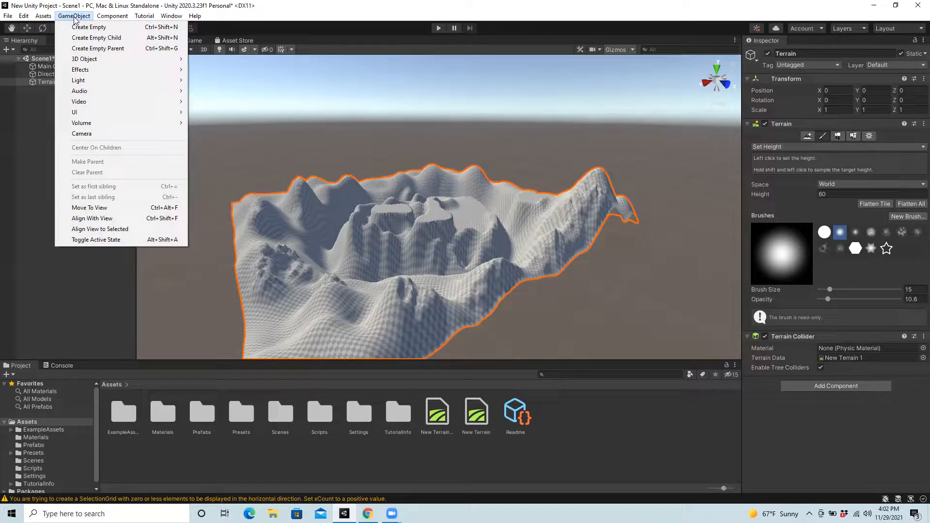
mouse_move(107, 59)
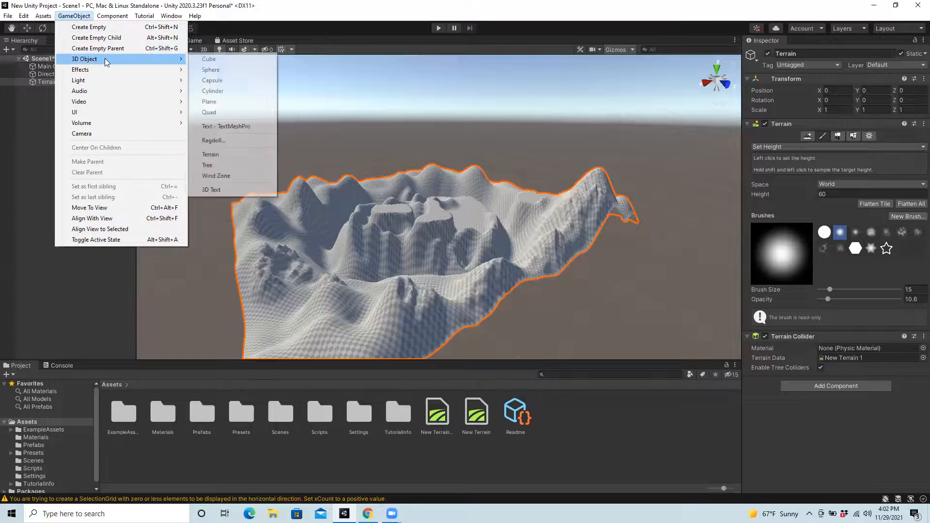
left_click(224, 59)
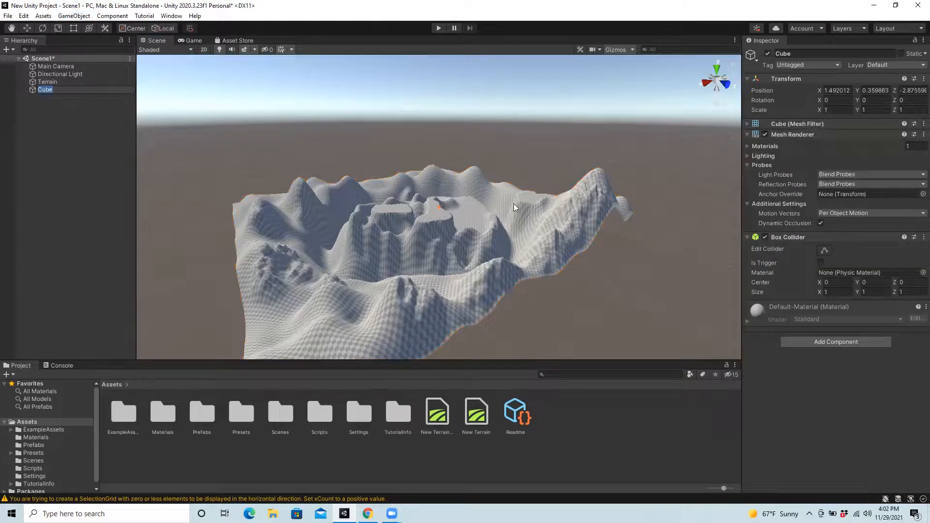
Step: Scale the cube to 100 on X, 100 on Y and 50 on Z
left_click(832, 110)
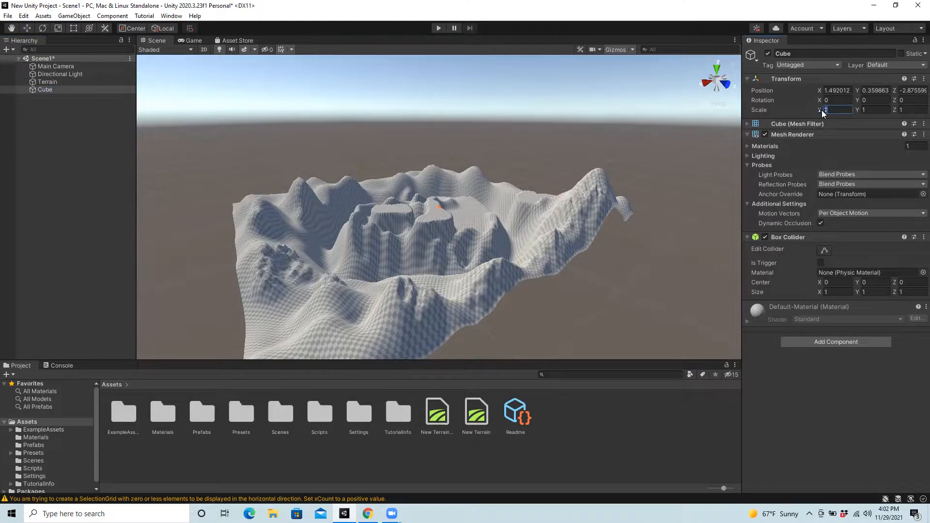
type("100")
left_click(872, 110)
type("100")
left_click(913, 109)
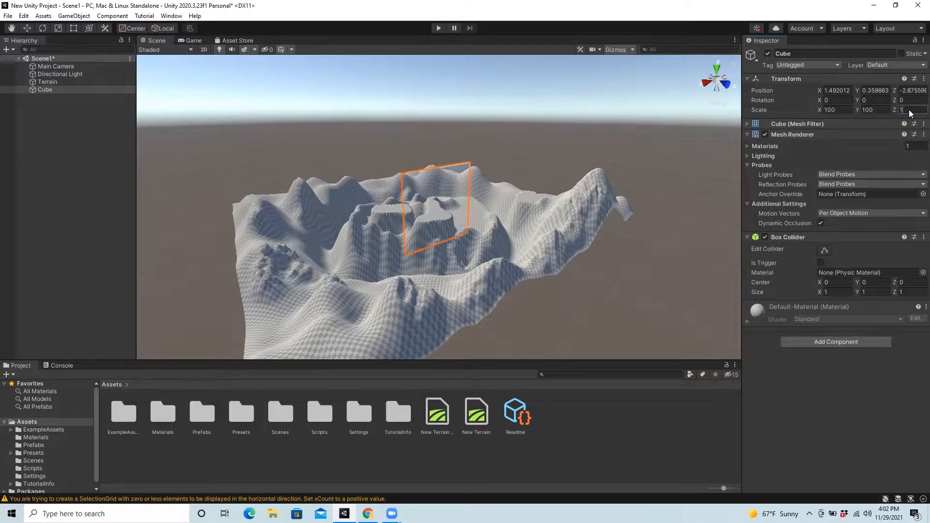
type("50")
left_click(879, 110)
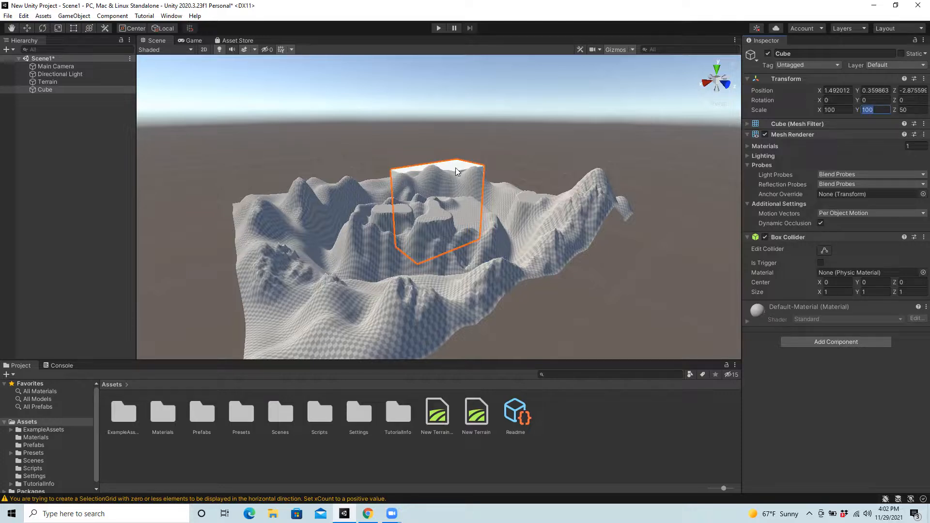
Step: Move the cube into the central plateau, to a position of about X 69.8, Y 44, Z 75.1
left_click(26, 28)
left_click_drag(438, 168, 441, 133)
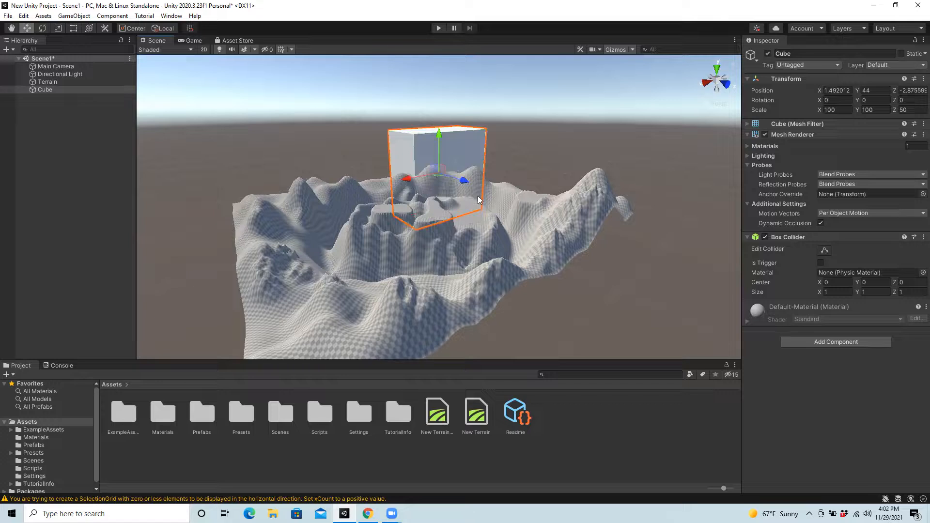
left_click_drag(466, 182, 520, 214)
left_click_drag(459, 195, 397, 216)
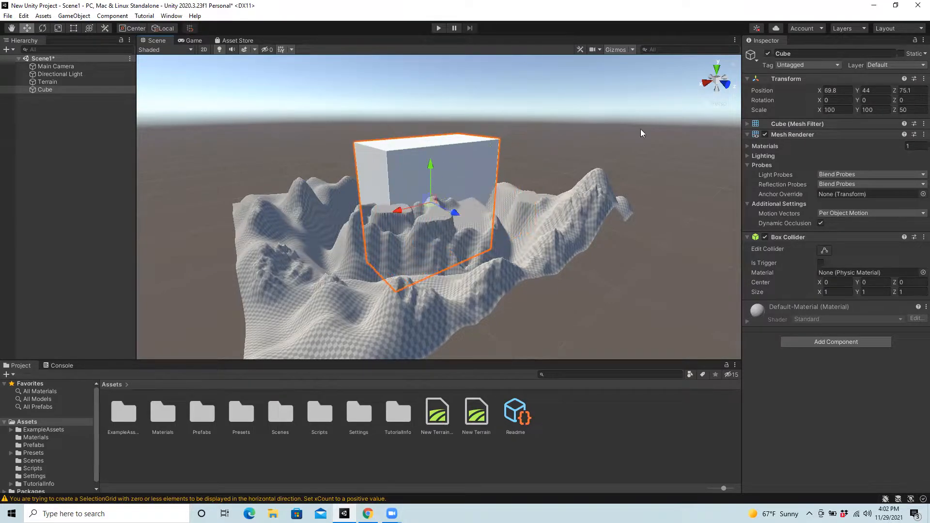
Step: Flatten the cube into a thin slab with a Y scale of about 10.8, then deselect it
left_click(57, 28)
left_click_drag(431, 165, 433, 198)
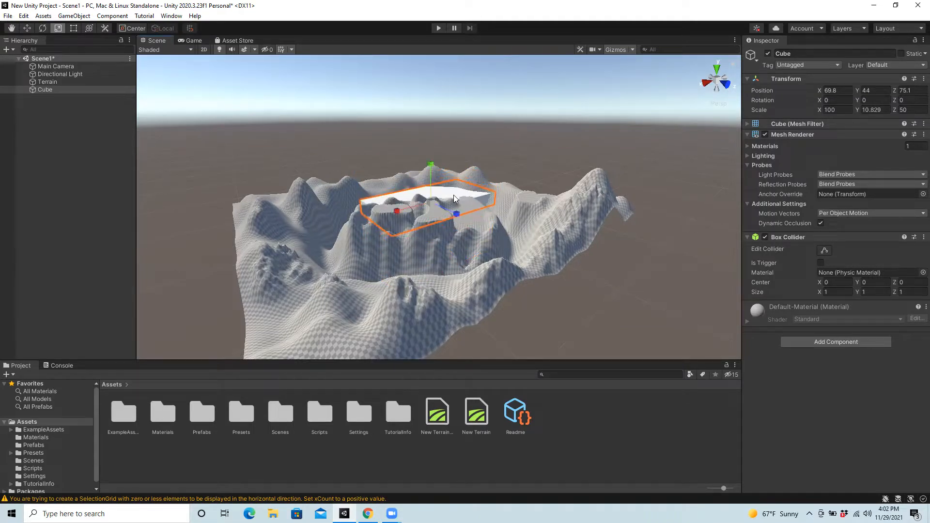
left_click(220, 130)
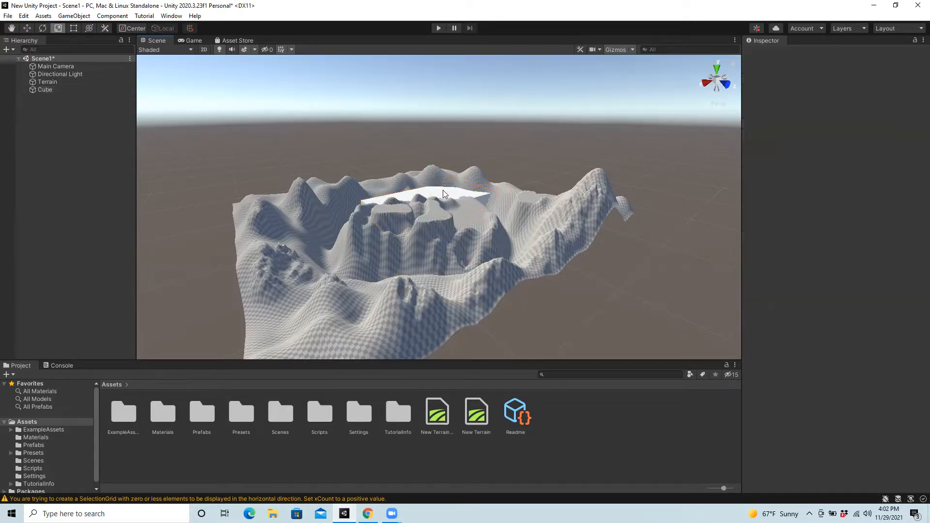
scroll(496, 210, "up", 5)
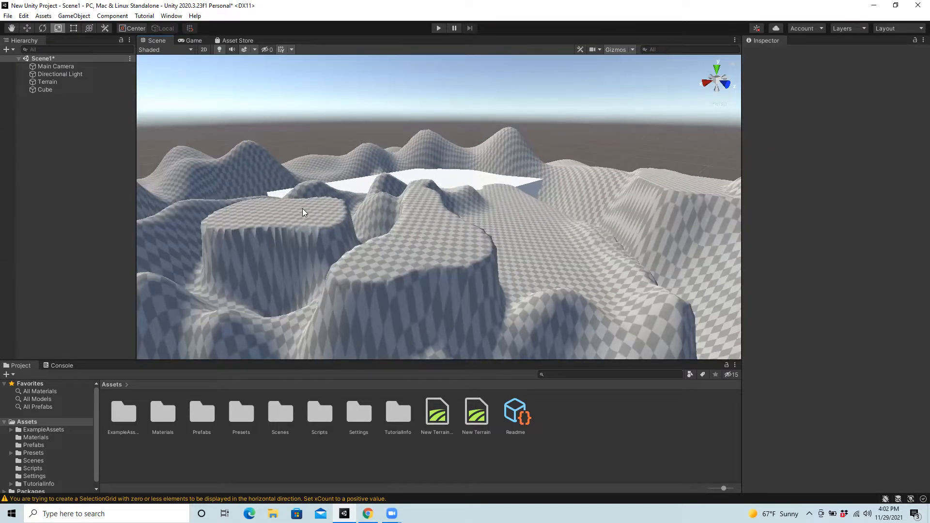
scroll(445, 242, "up", 5)
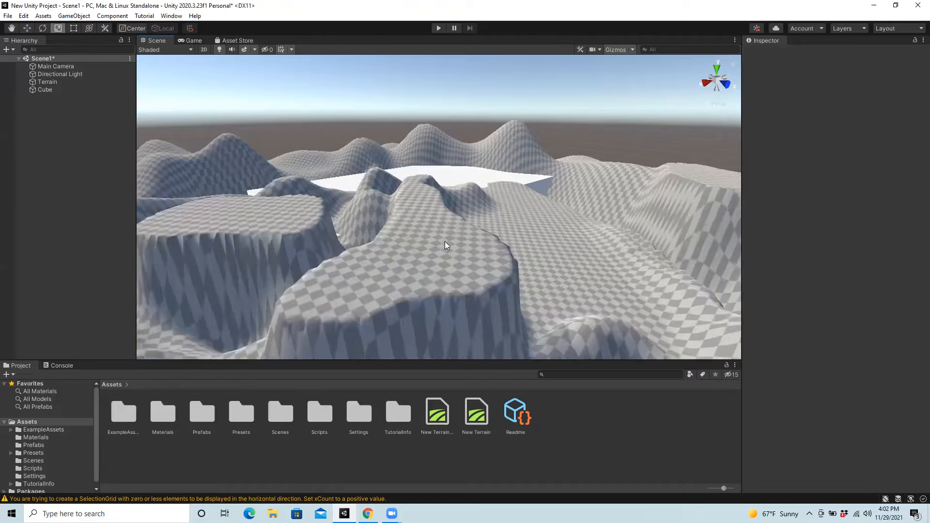
scroll(444, 241, "down", 6)
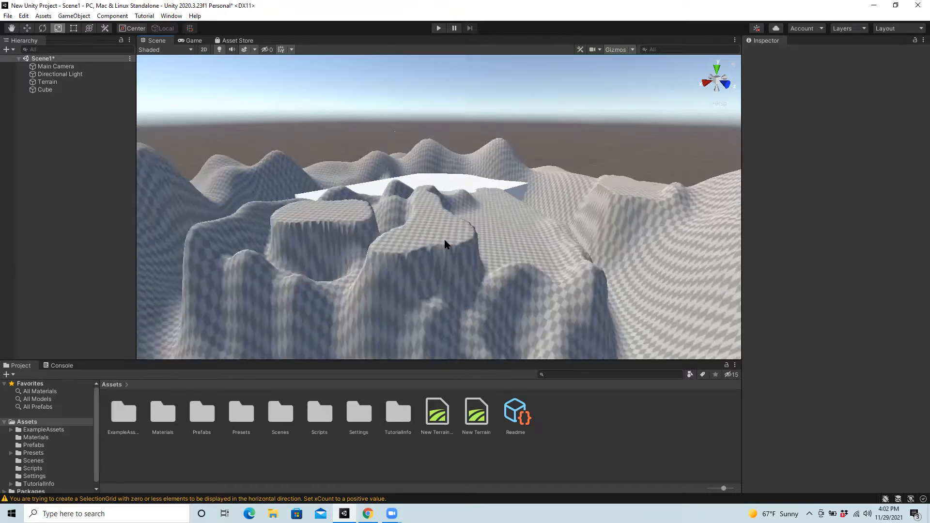
scroll(445, 242, "down", 8)
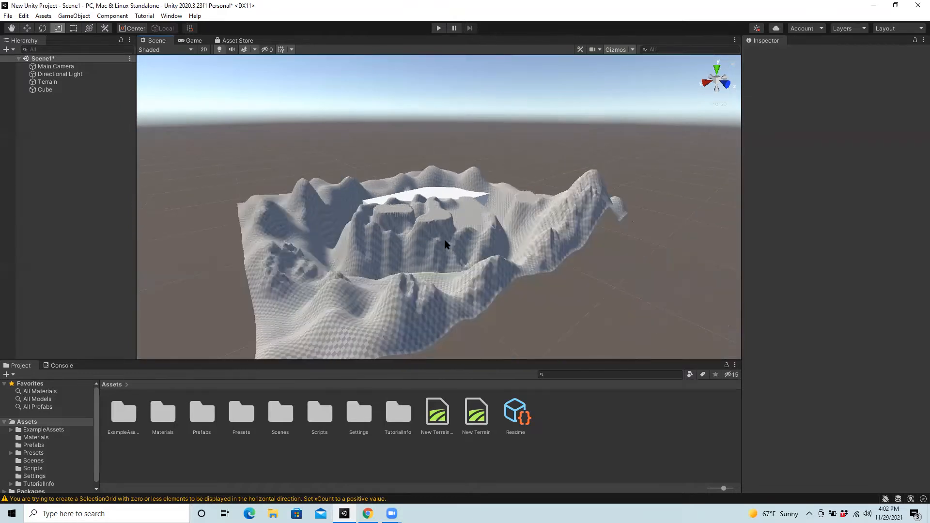
scroll(483, 237, "up", 4)
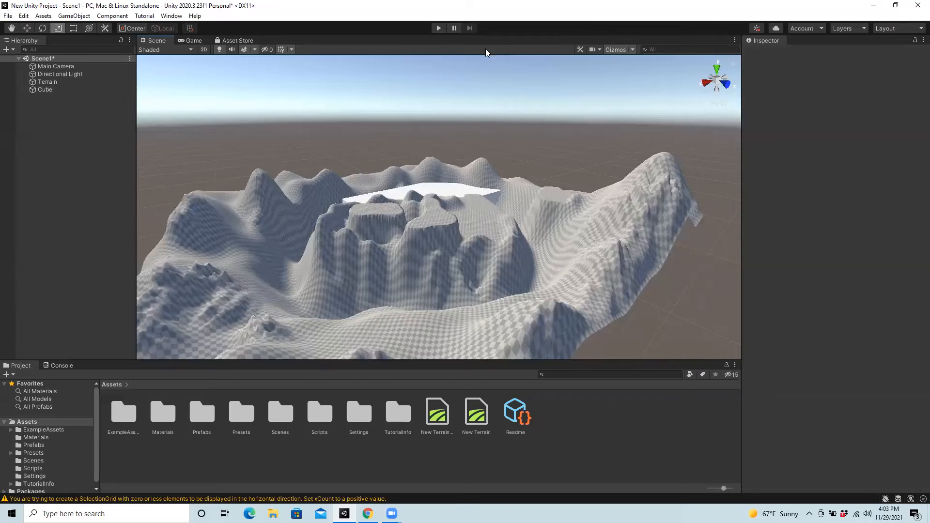
left_click(485, 48)
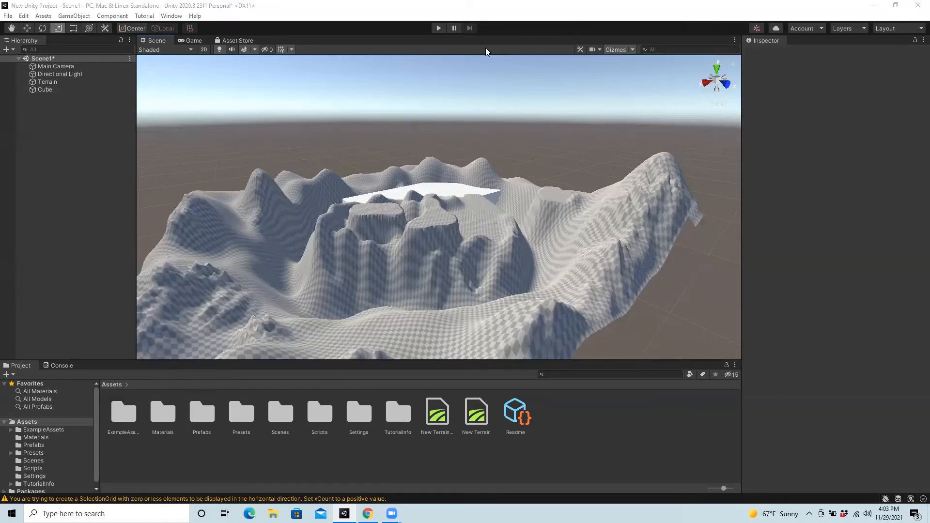